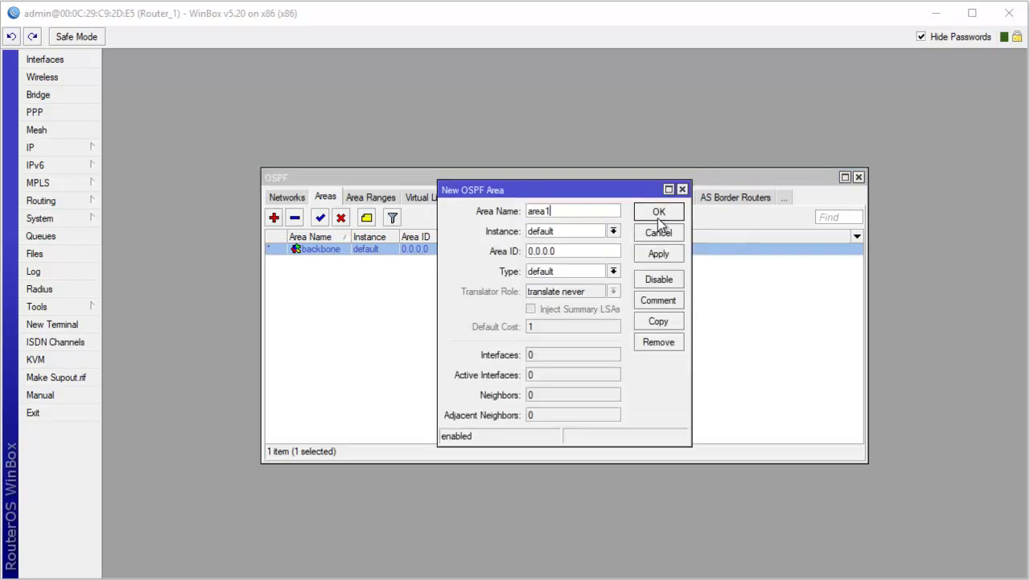
Create an OSPF area named area100 with area ID 0.0.0.100 on Router_1
text(00)
double_click(587, 211)
click(562, 251)
key(BackSpace)
text(10)
click(652, 254)
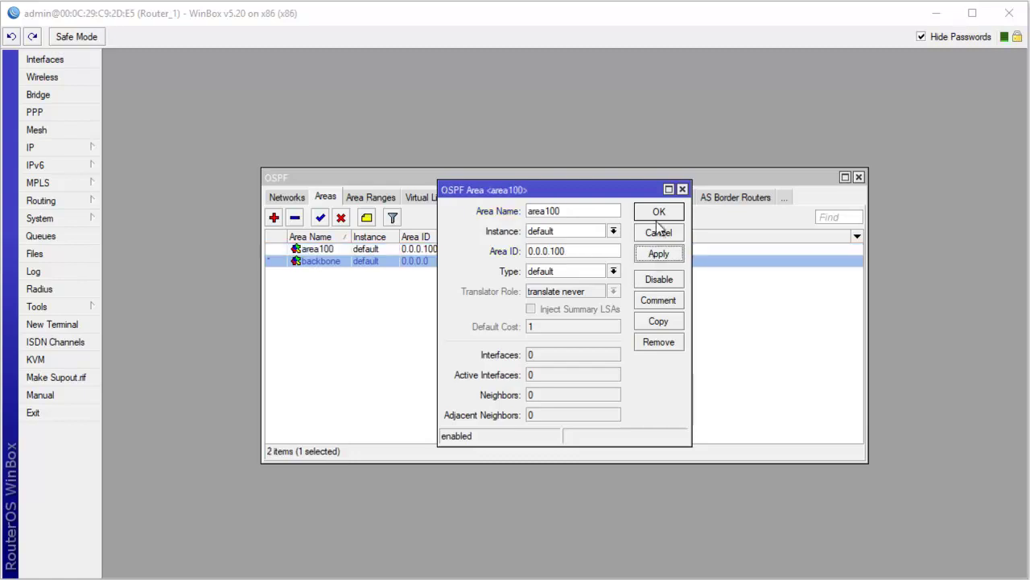
click(659, 214)
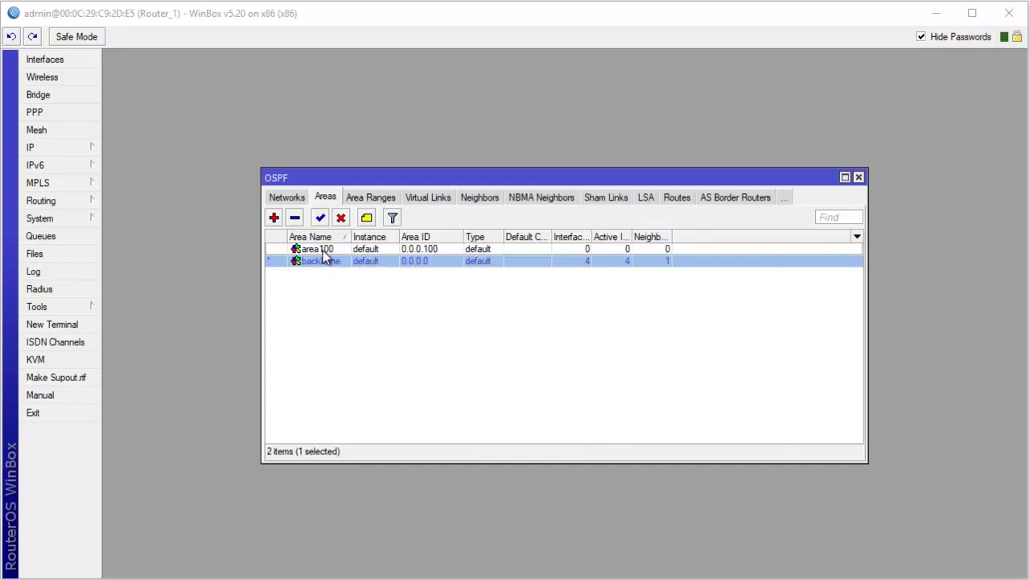
Switch to the Router_3 WinBox session and disable its backbone OSPF area
click(936, 12)
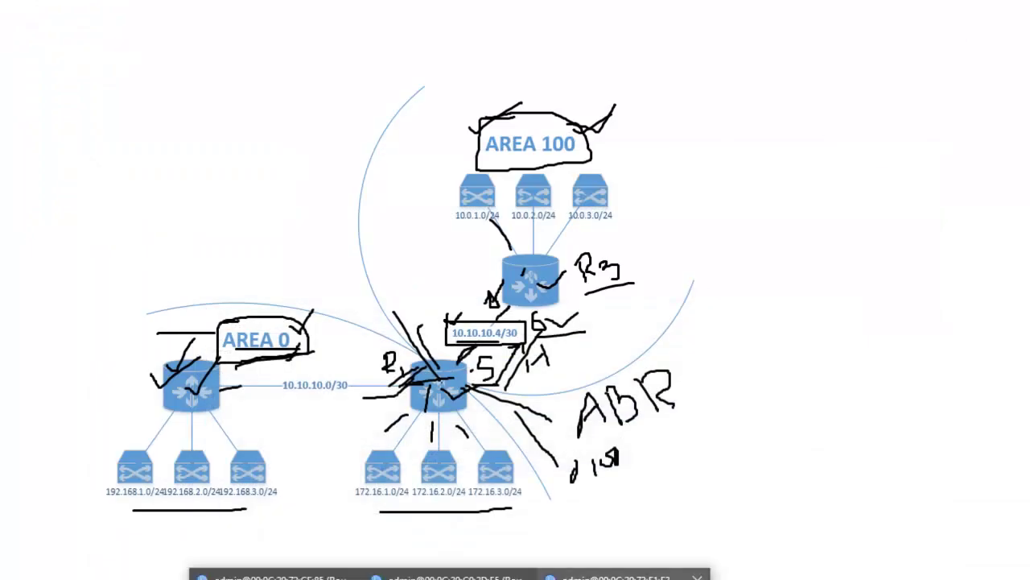
click(625, 572)
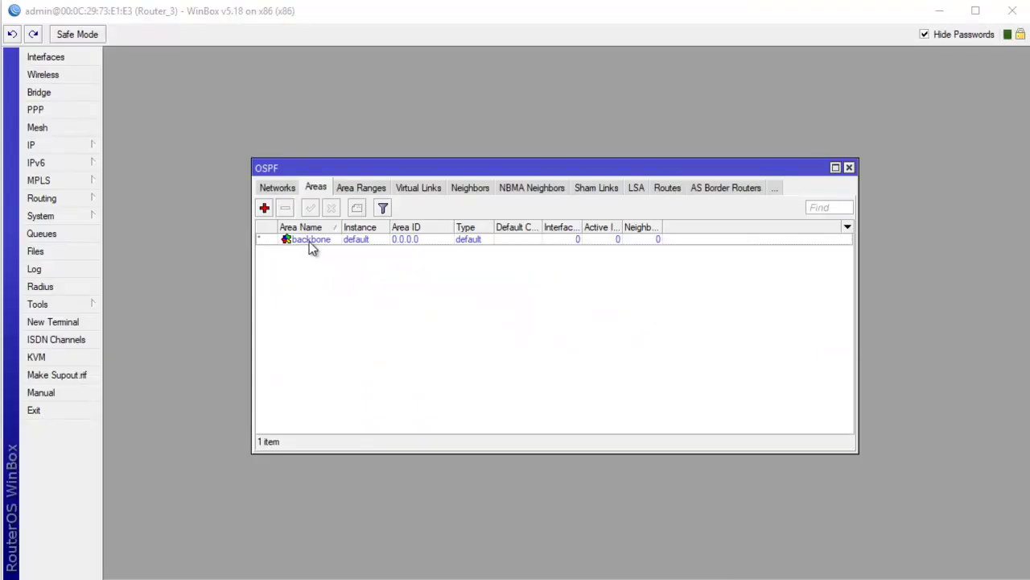
click(55, 200)
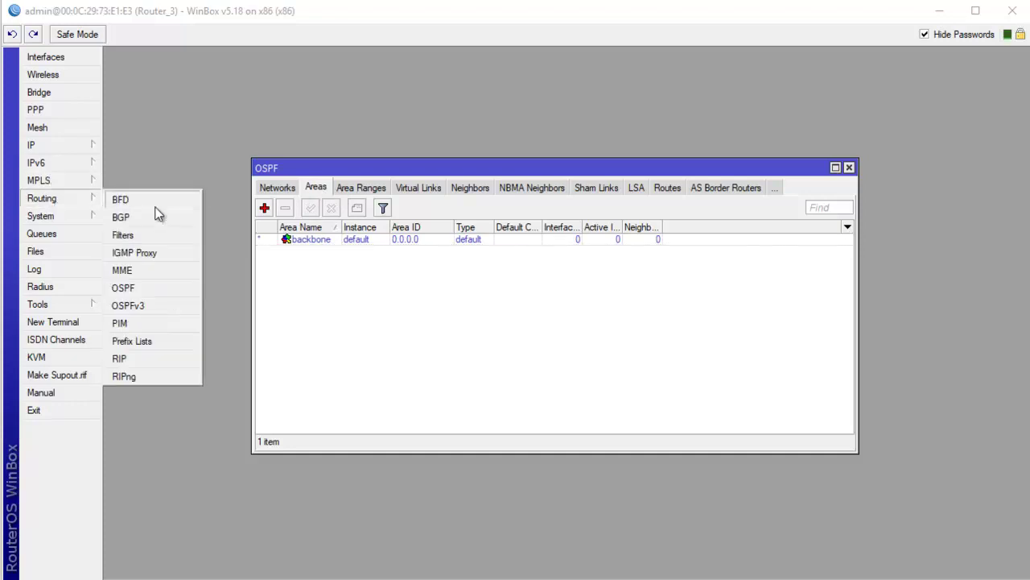
click(143, 287)
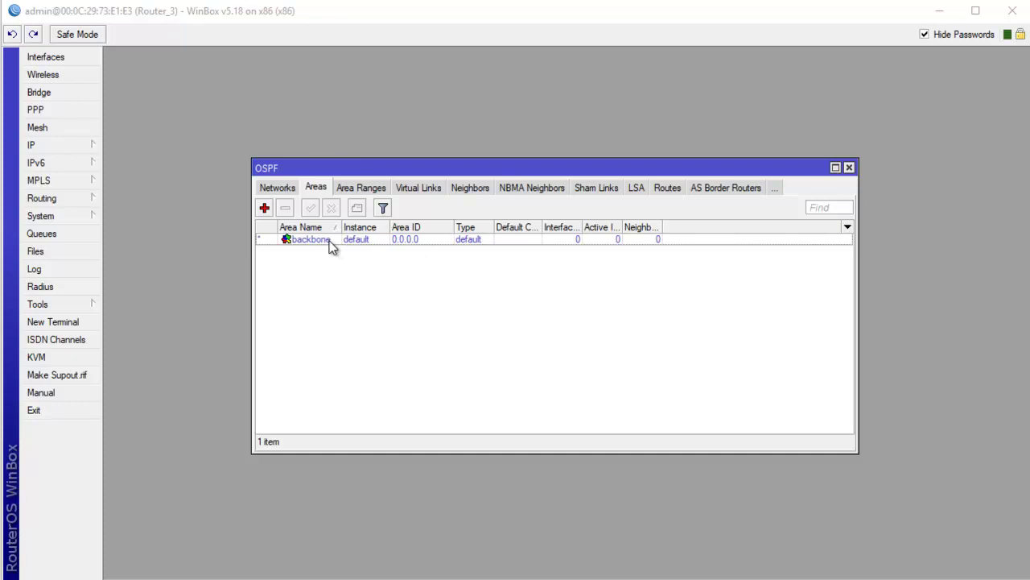
click(330, 240)
click(331, 207)
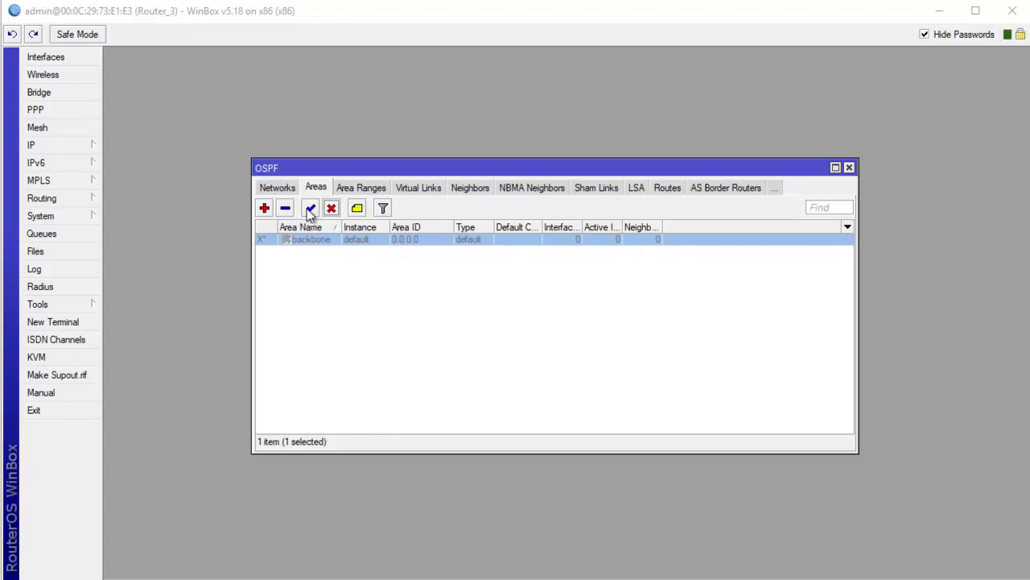
Create an OSPF area named area100 with area ID 0.0.0.100 on Router_3
click(264, 208)
click(554, 205)
text(00)
click(578, 239)
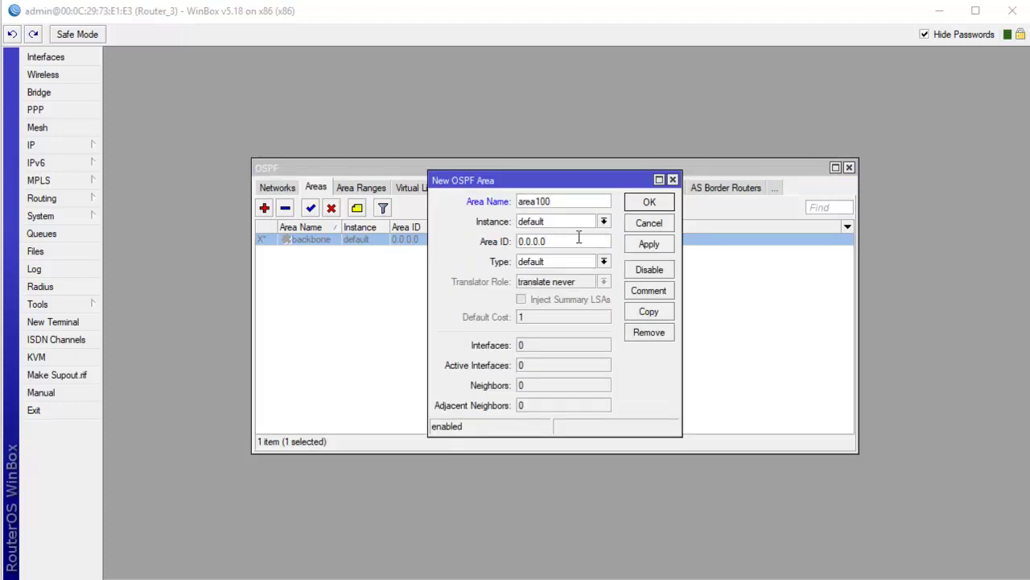
text(10)
click(650, 244)
click(649, 202)
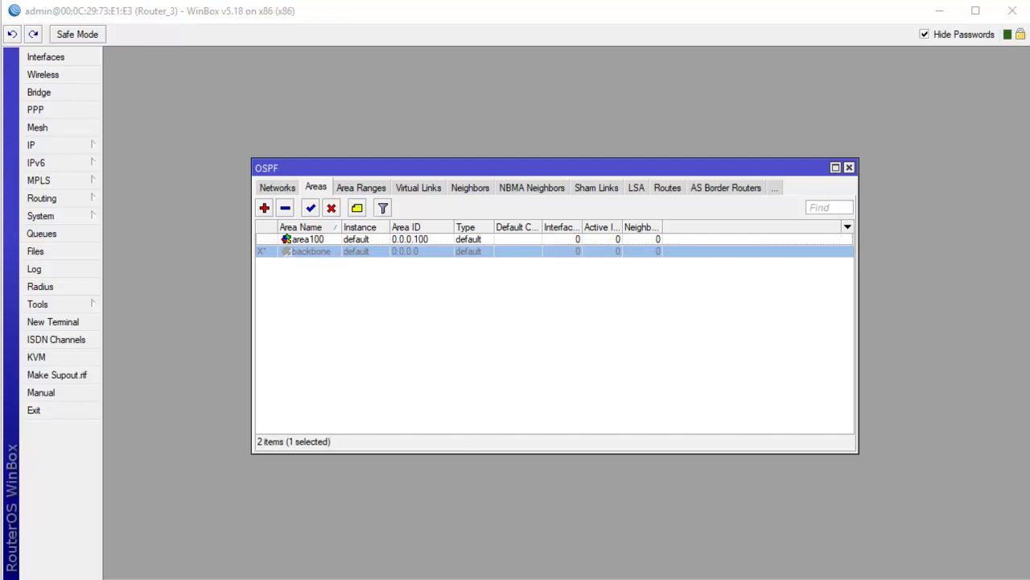
Switch to the Paint network diagram, underline AREA 100, and draw pen marks around R3, the middle router and the 10.10.10.4/30 link
click(603, 566)
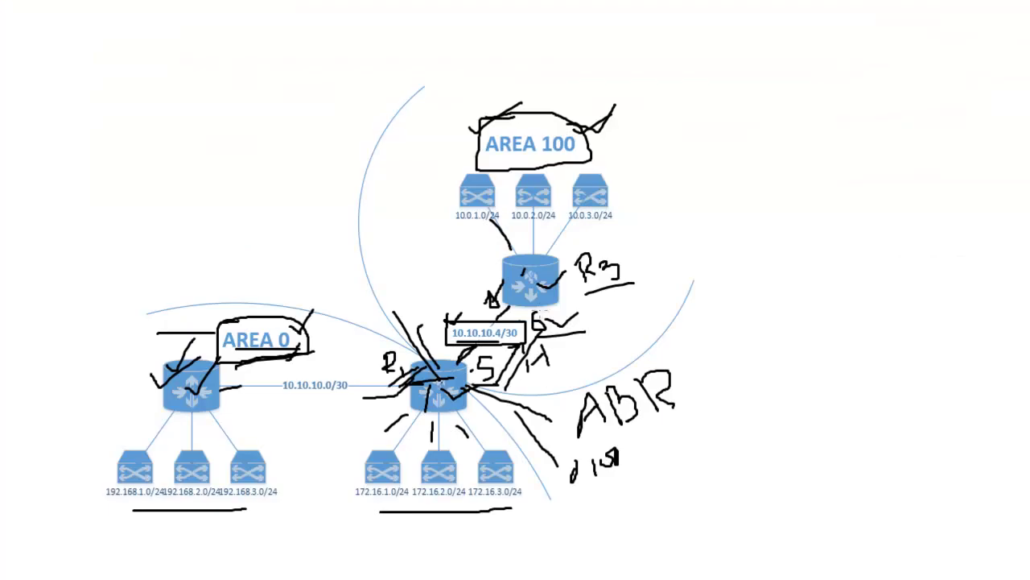
drag(426, 369, 408, 298)
mouse_move(566, 281)
mouse_down()
mouse_move(616, 312)
mouse_move(602, 326)
mouse_up()
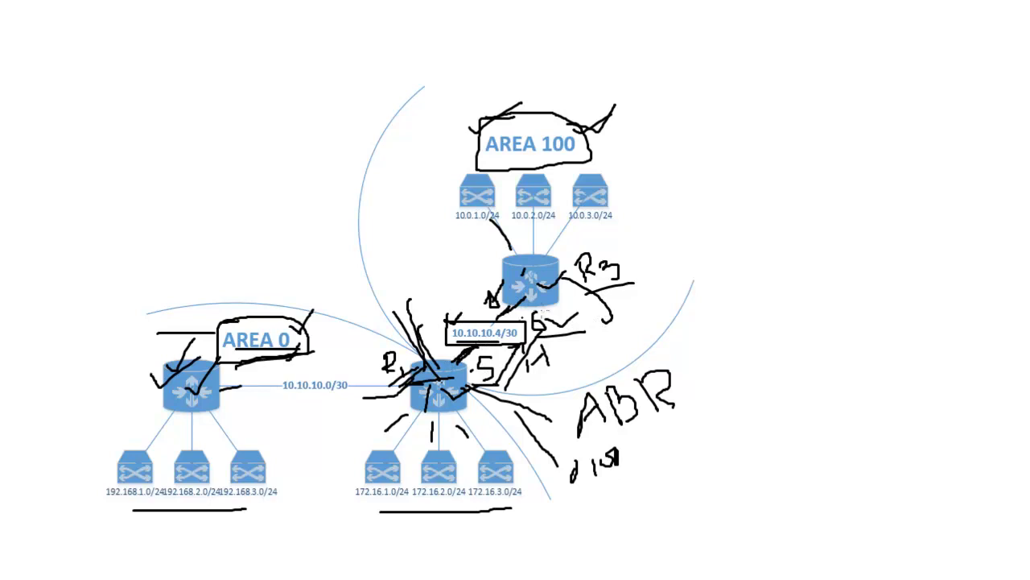
mouse_move(483, 274)
mouse_down()
mouse_move(493, 280)
mouse_move(507, 260)
mouse_up()
drag(532, 160, 626, 163)
mouse_move(450, 347)
mouse_down()
mouse_move(523, 336)
mouse_move(444, 323)
mouse_up()
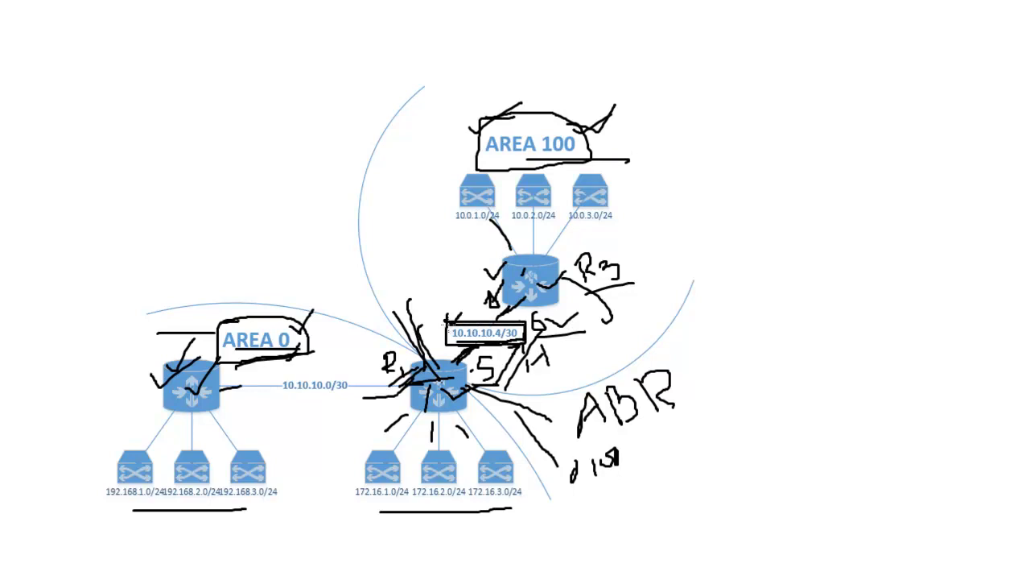
mouse_move(513, 280)
mouse_down()
mouse_move(448, 307)
mouse_move(455, 288)
mouse_move(465, 307)
mouse_up()
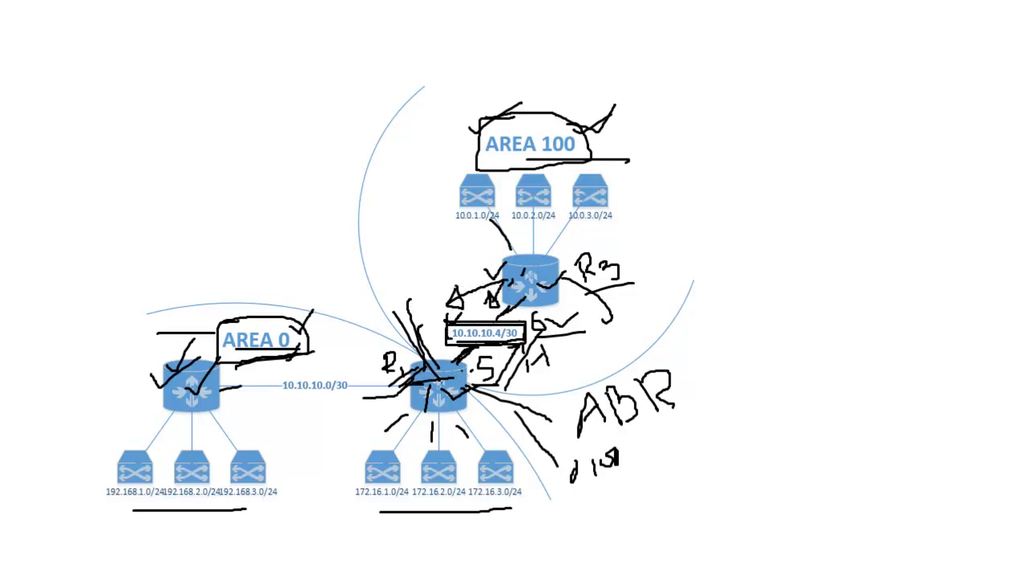
drag(481, 390, 548, 366)
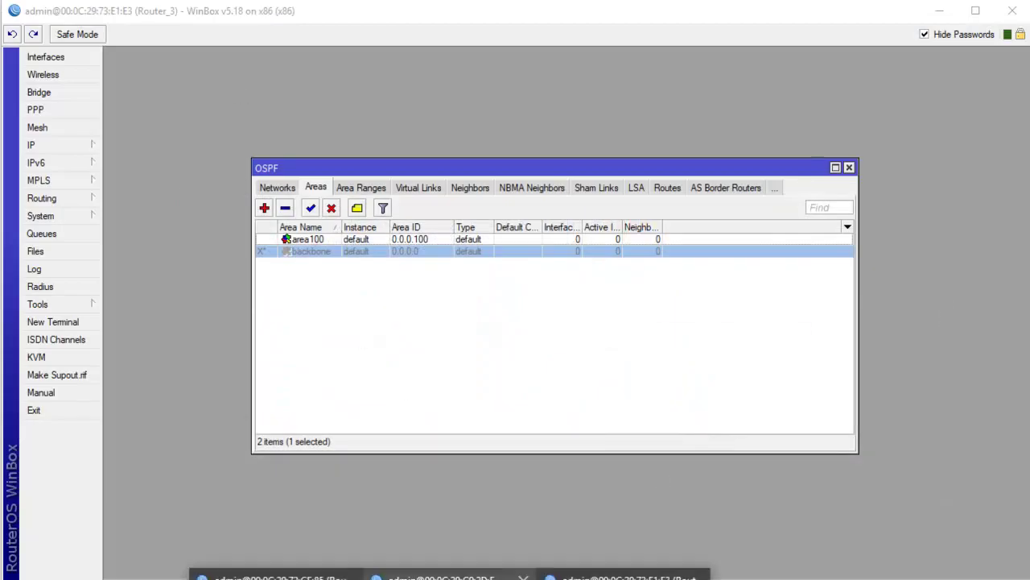
Switch to the Router_1 WinBox session and start a new OSPF network entry with network 10.10.10.4/30
click(451, 571)
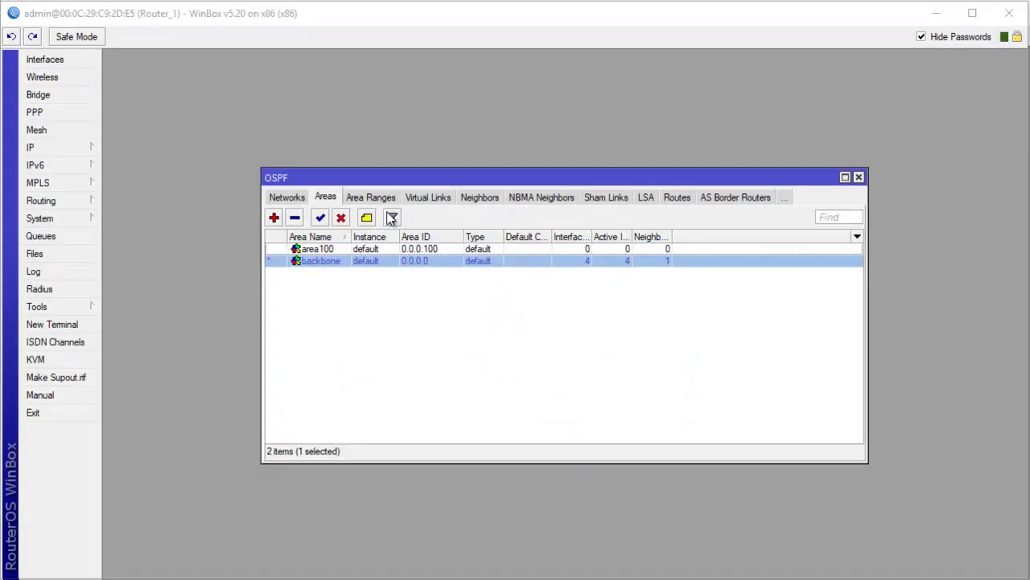
click(294, 198)
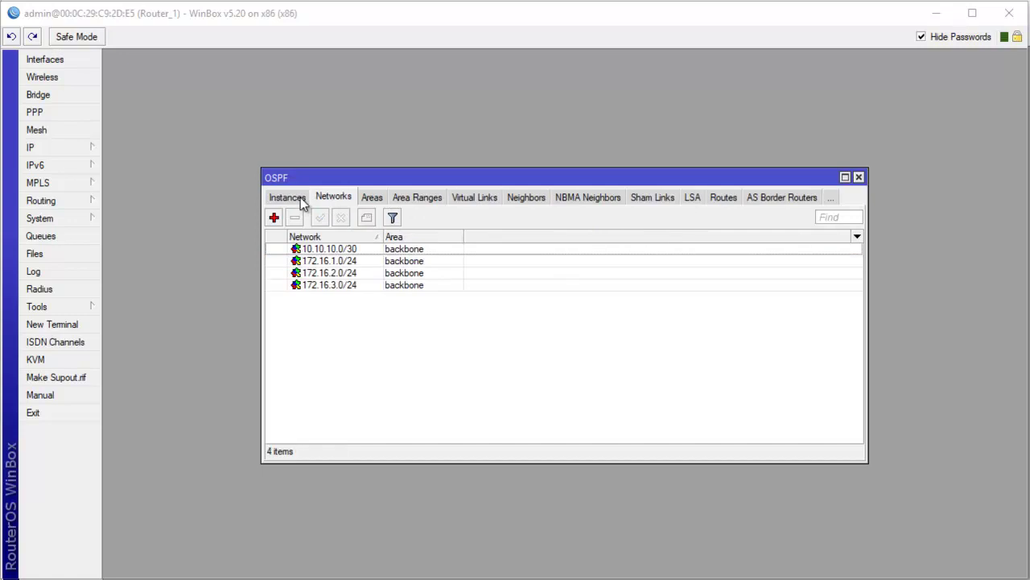
click(341, 250)
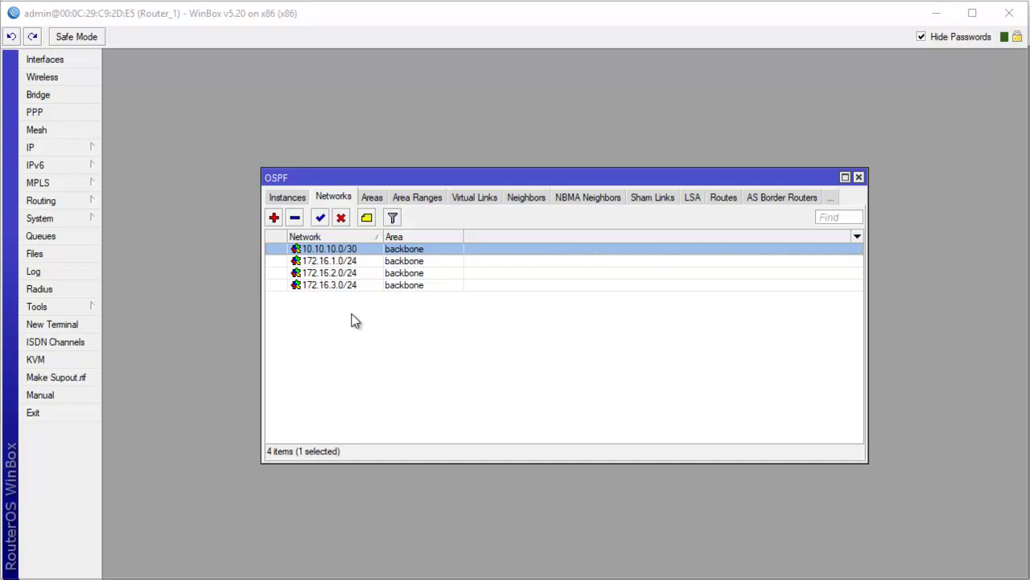
click(275, 218)
text(10.10.10.)
text(2)
text(/30)
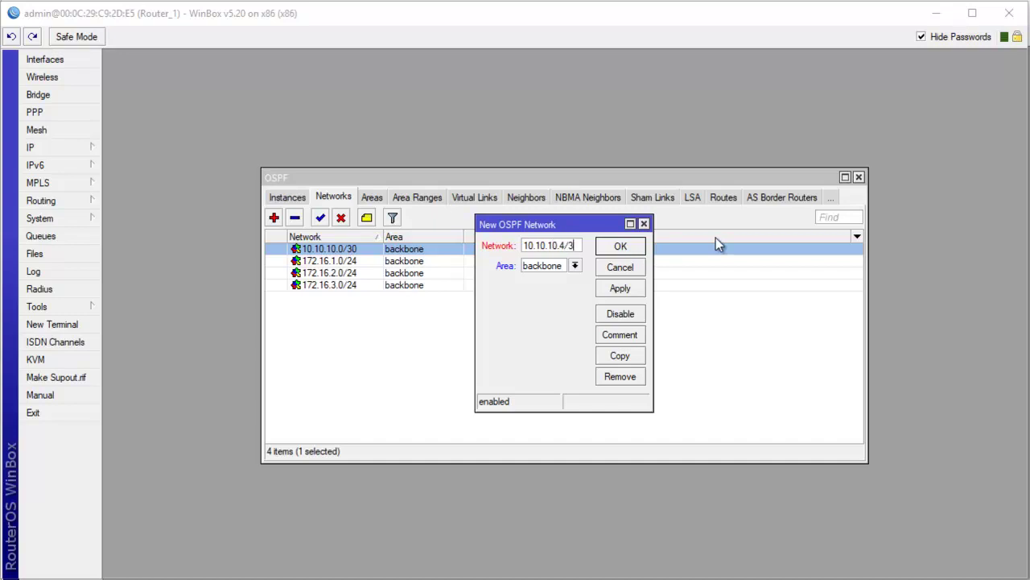
In the Paint diagram, mark the middle router's .5 interface and underline AREA 100, and return to the Router_1 session
click(681, 571)
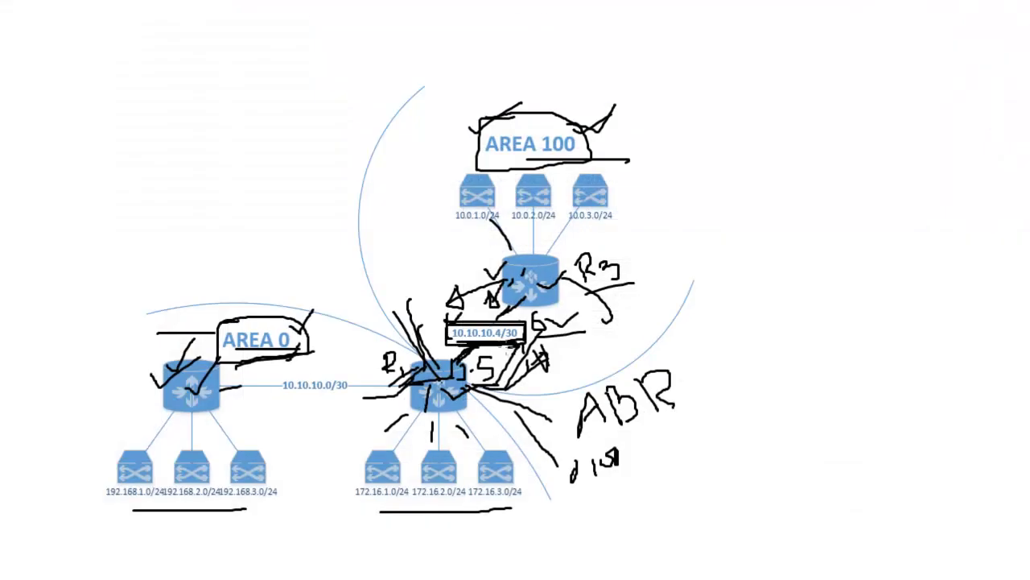
drag(488, 367, 466, 394)
drag(469, 163, 684, 152)
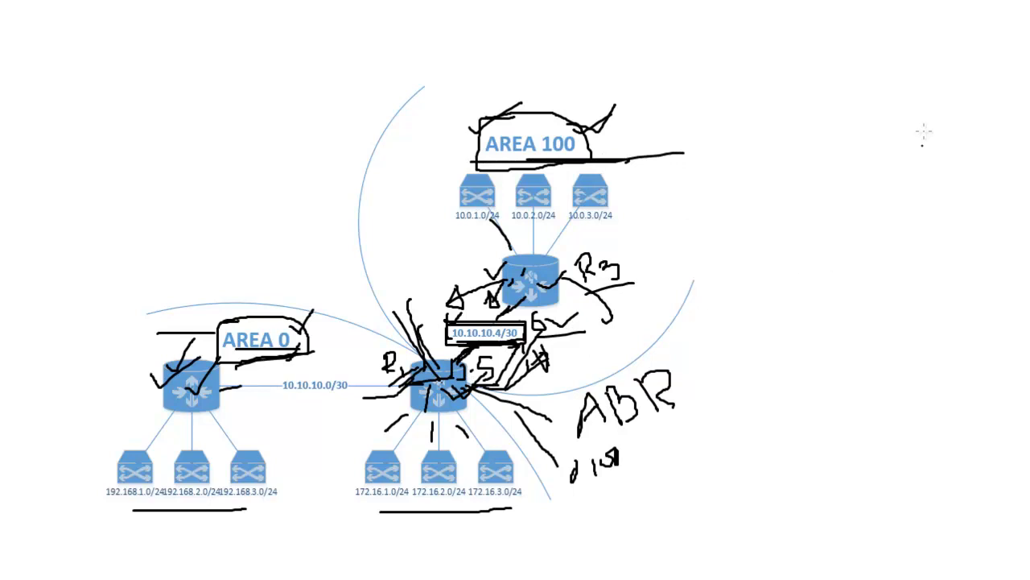
key(alt+Tab)
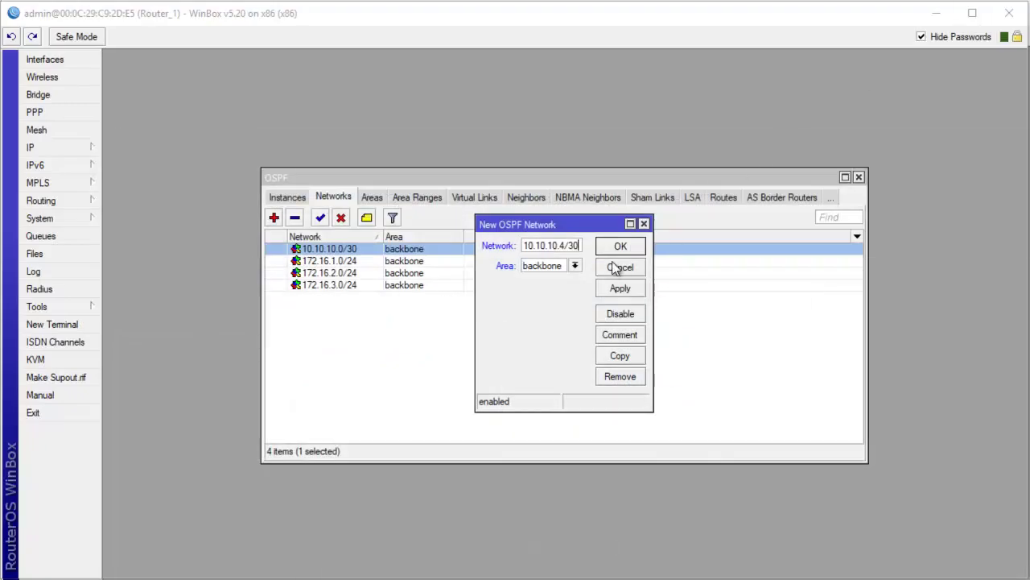
Assign the new 10.10.10.4/30 network to area100 and save the entry
click(575, 266)
click(550, 278)
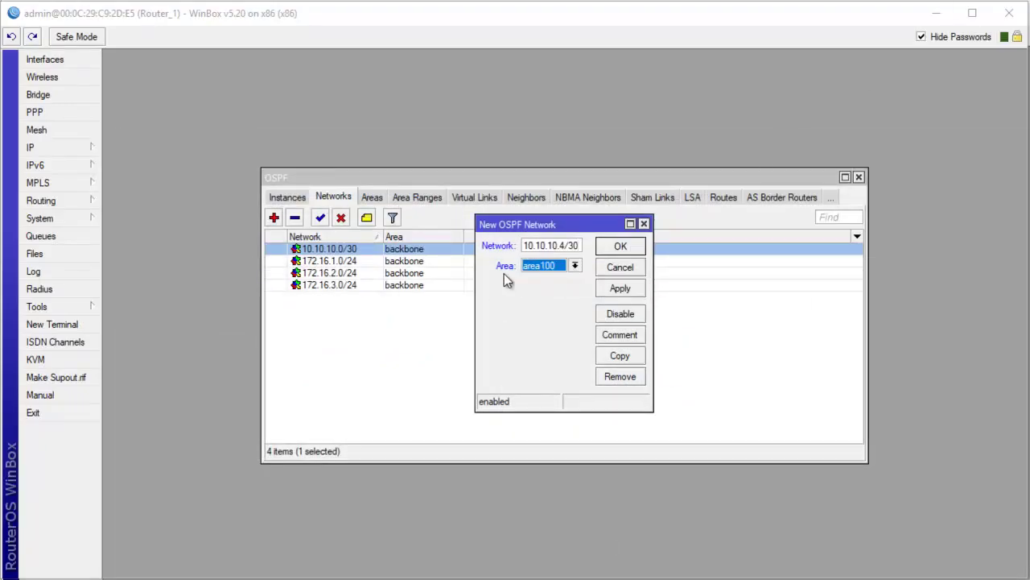
click(575, 265)
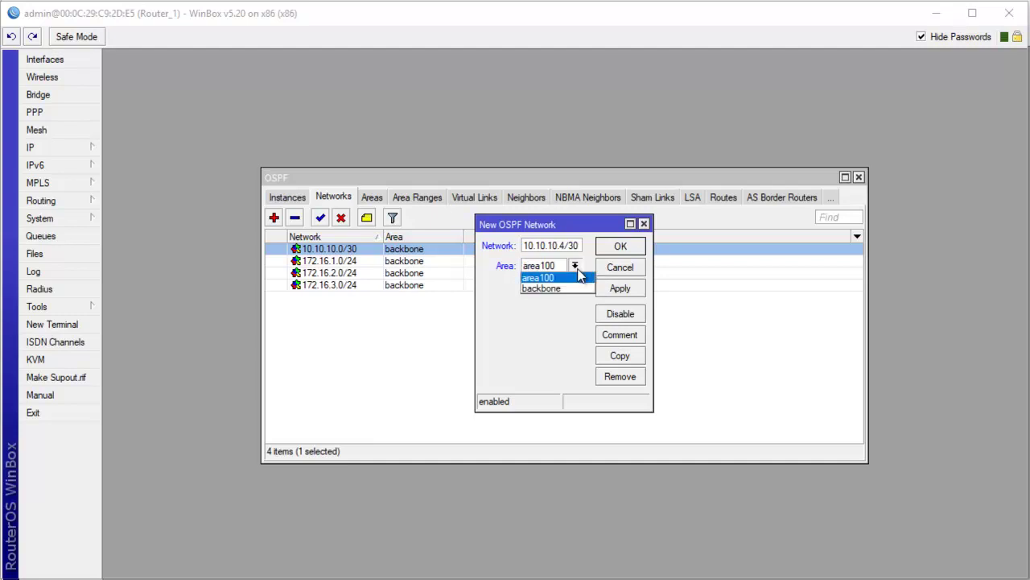
click(555, 291)
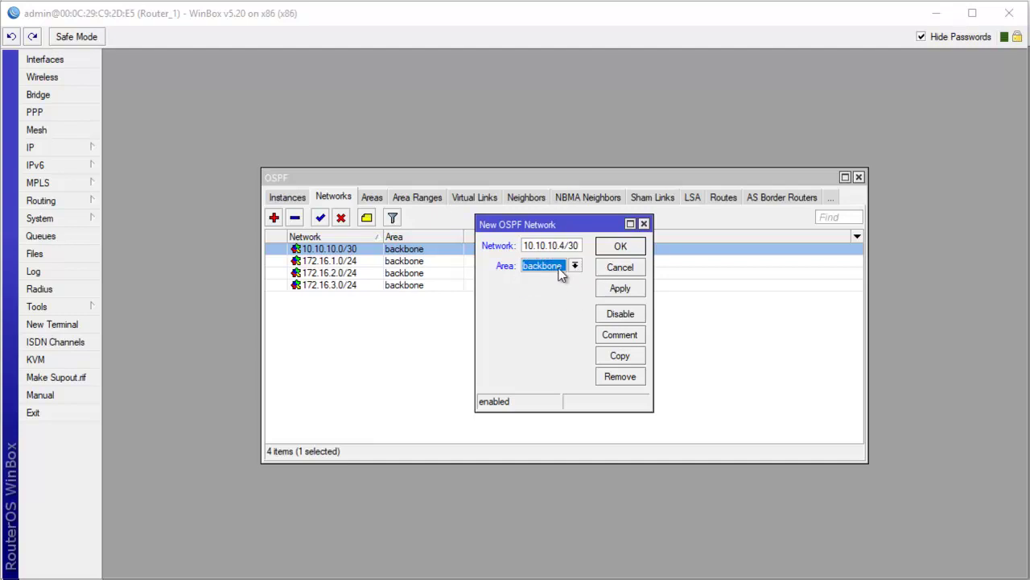
click(572, 270)
click(551, 278)
click(618, 290)
click(621, 248)
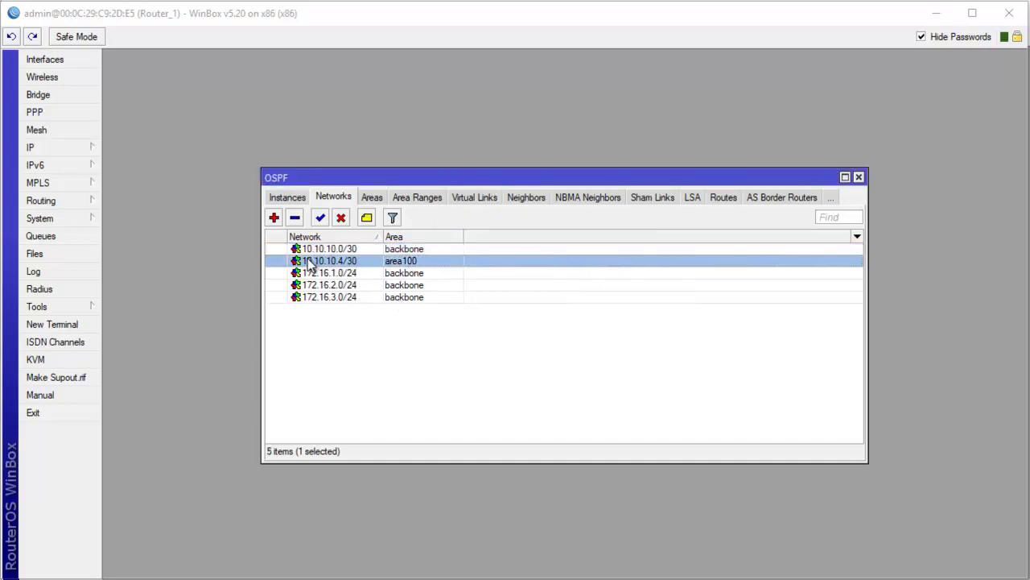
Check Router_1's OSPF neighbors and mark the Area 0 router and the link toward R3 in the Paint diagram
click(539, 203)
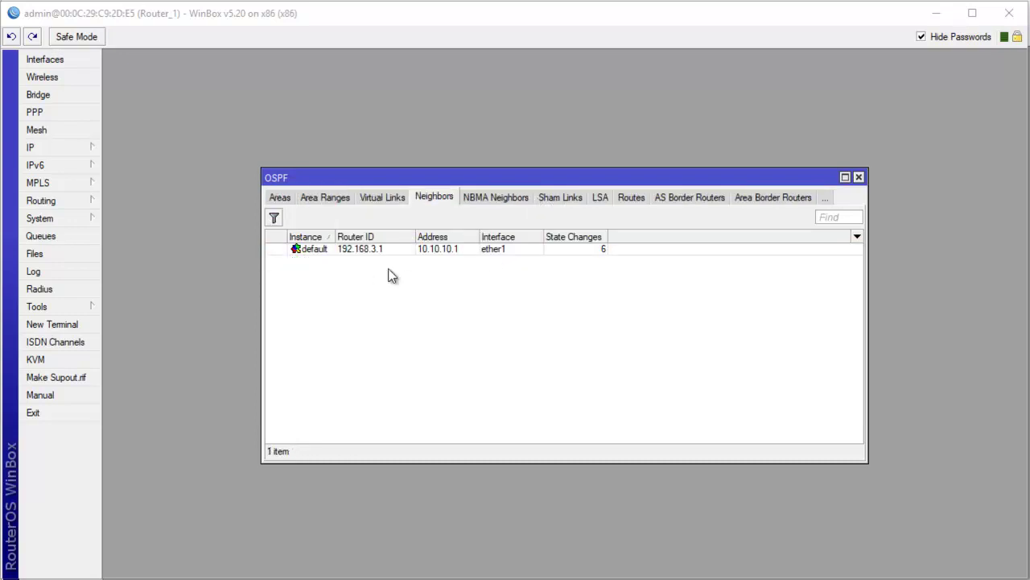
click(360, 253)
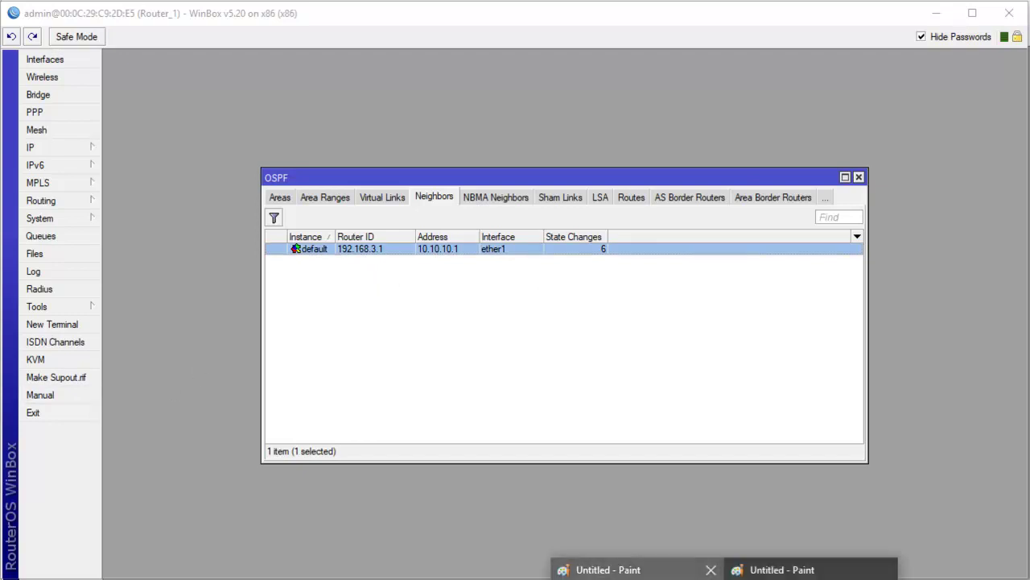
click(621, 567)
drag(135, 388, 193, 346)
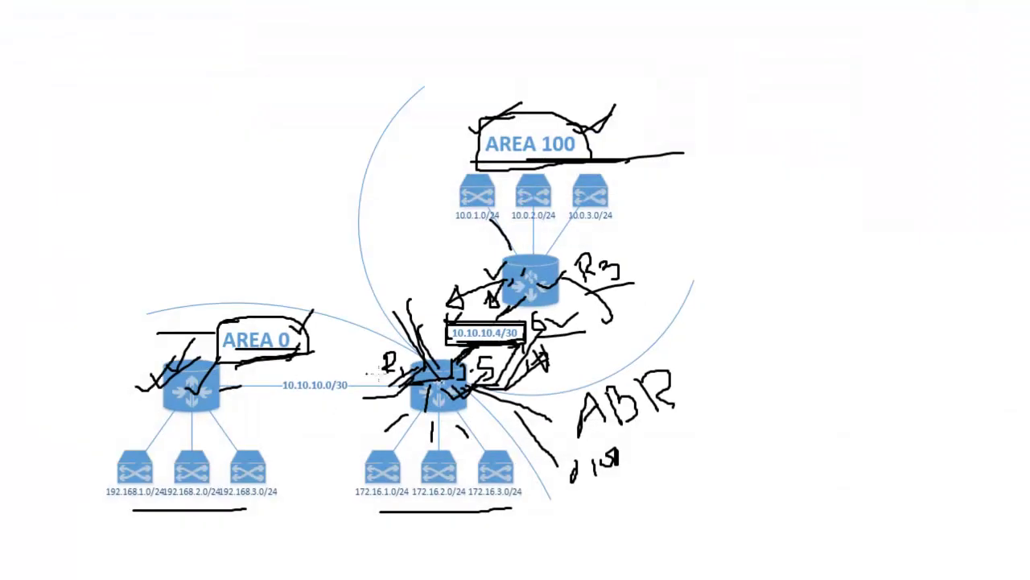
mouse_move(423, 359)
mouse_down()
mouse_move(462, 295)
mouse_move(492, 309)
mouse_move(571, 255)
mouse_up()
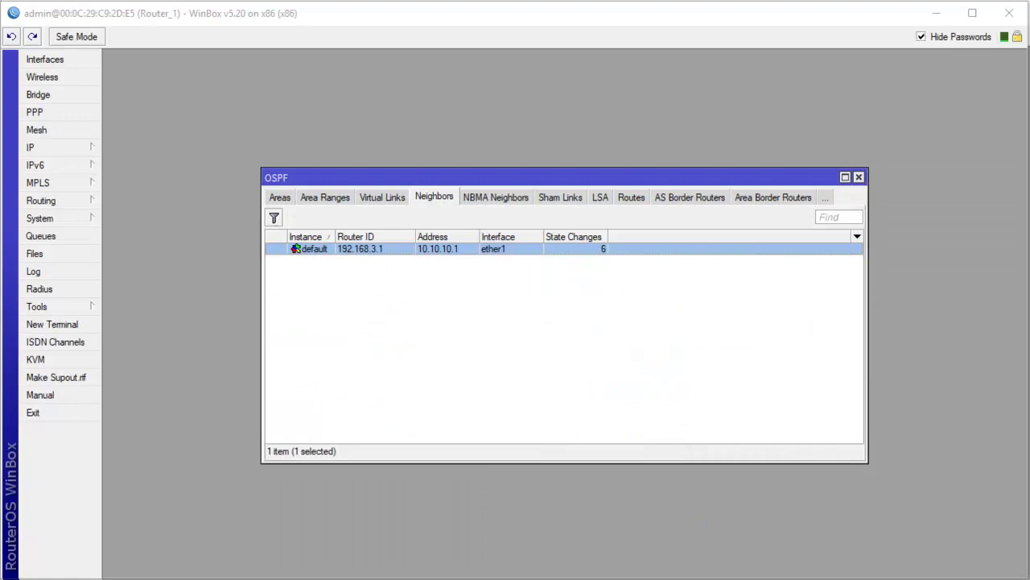
Switch to the Router_3 WinBox session, add OSPF network 10.10.10.4/30 in area100, and display its OSPF neighbors
click(449, 572)
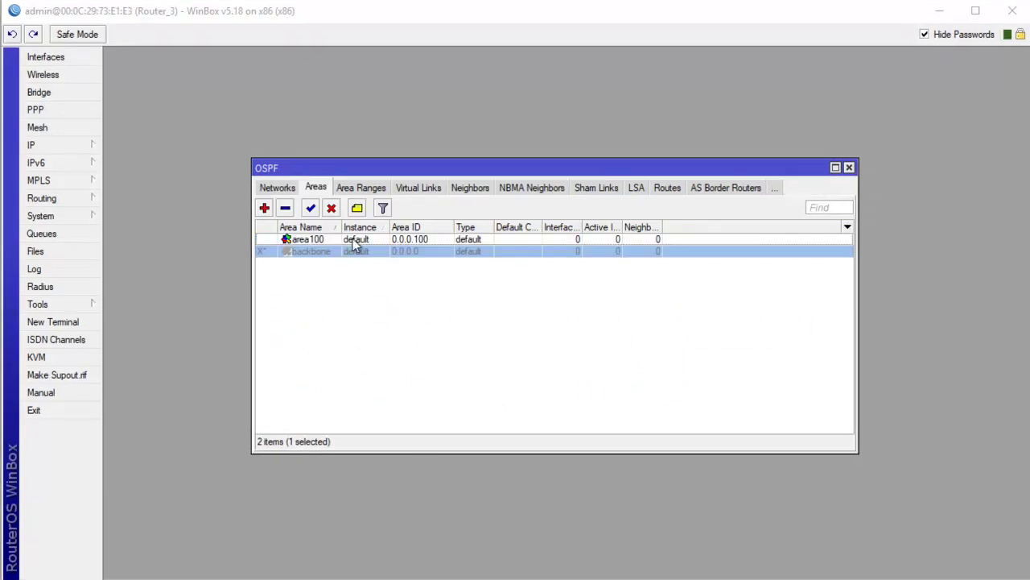
click(291, 187)
click(264, 207)
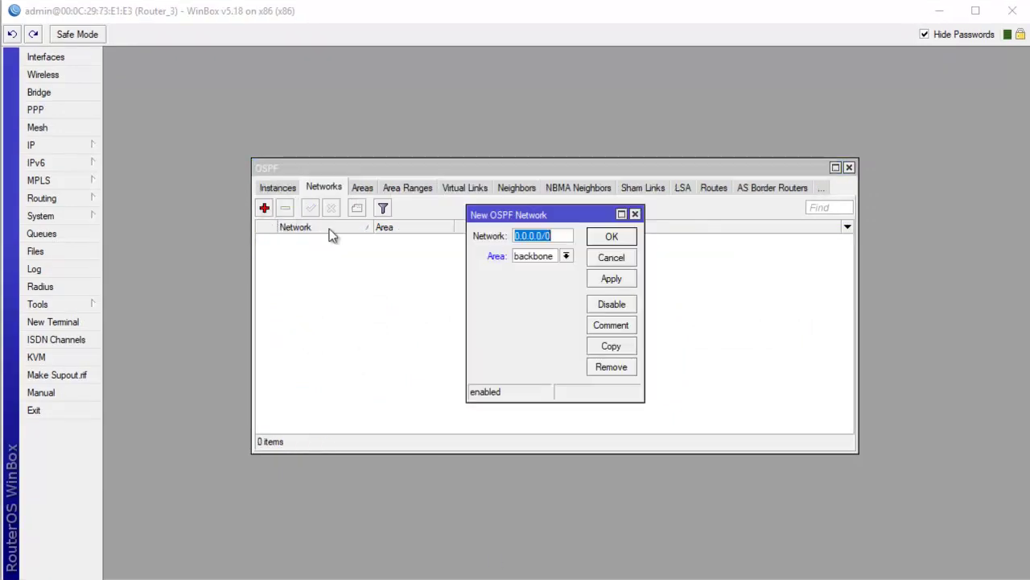
text(10.10.10.4/30)
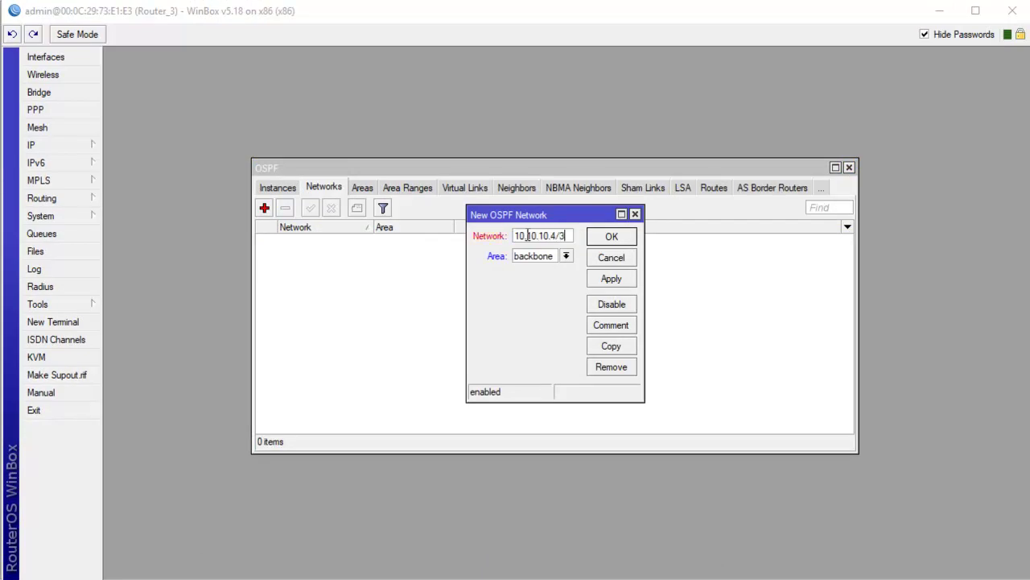
click(566, 256)
click(552, 268)
click(613, 280)
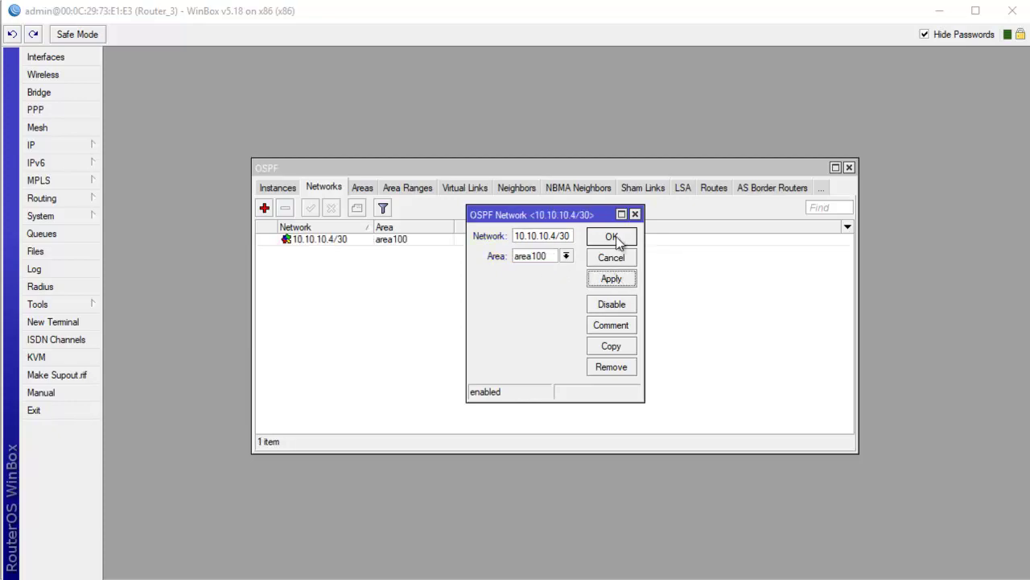
click(616, 238)
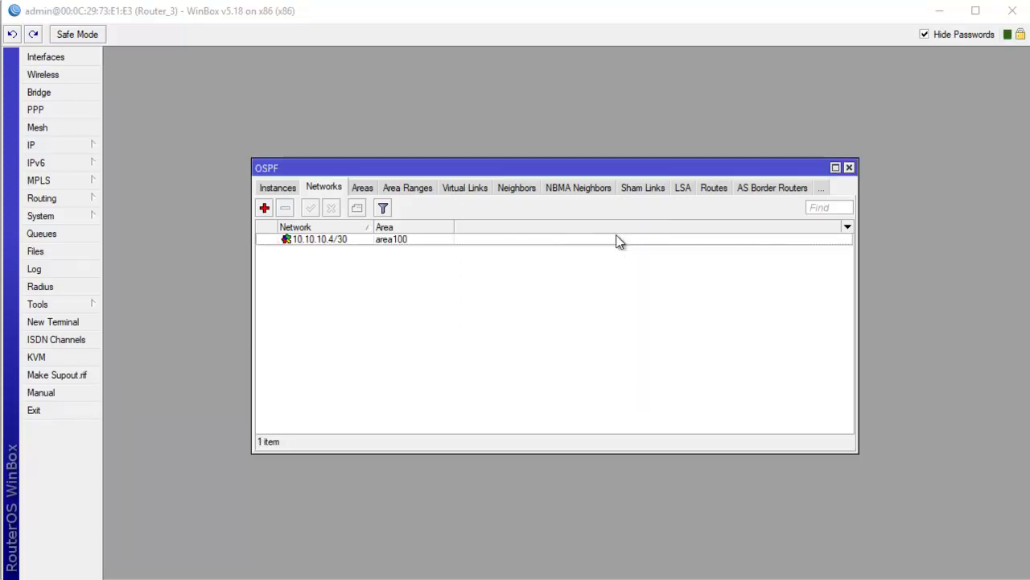
click(513, 189)
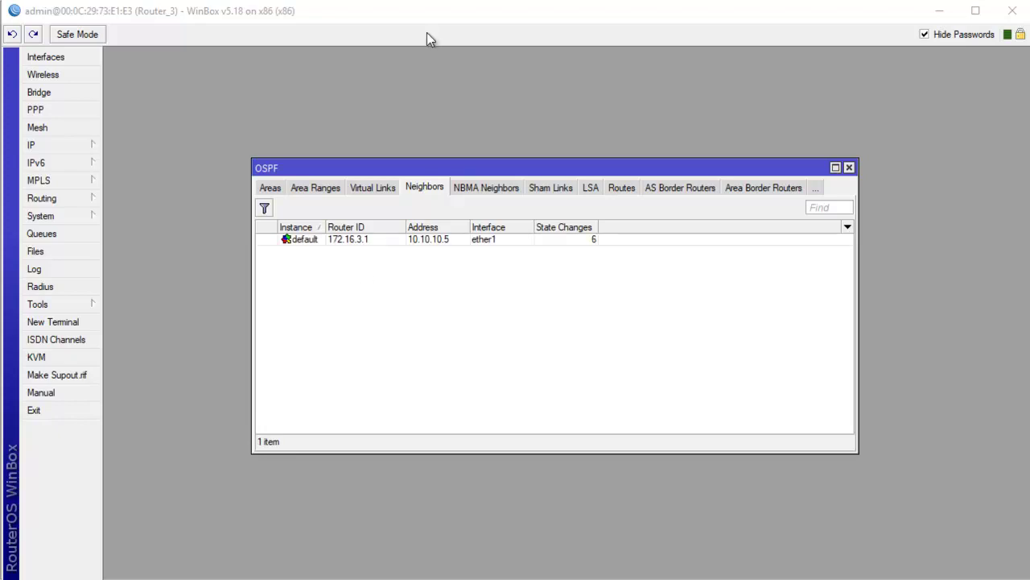
Inspect the details of Router_3's OSPF neighbor 172.16.3.1, including its designated routers and adjacency state
click(358, 244)
double_click(358, 244)
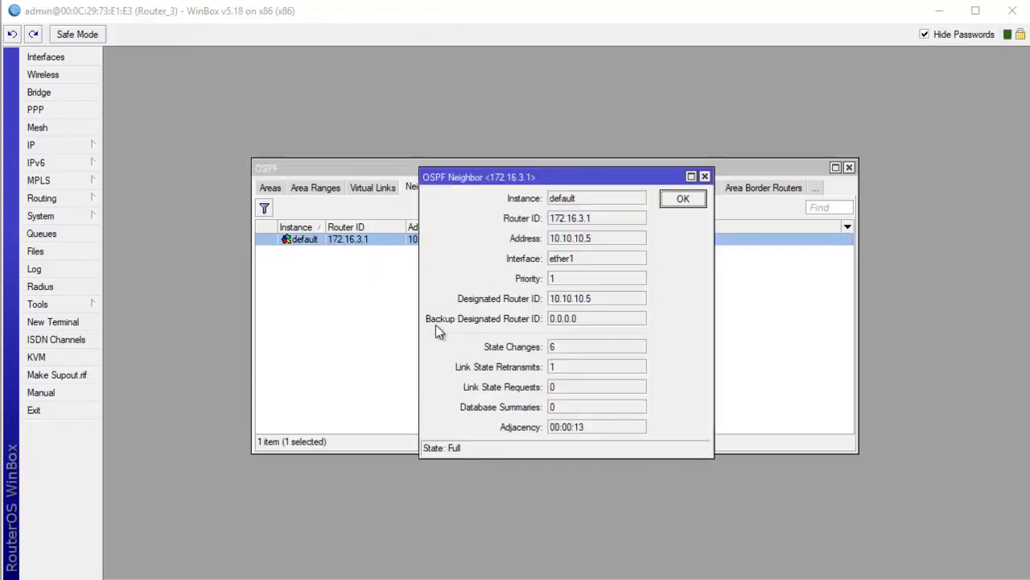
click(705, 176)
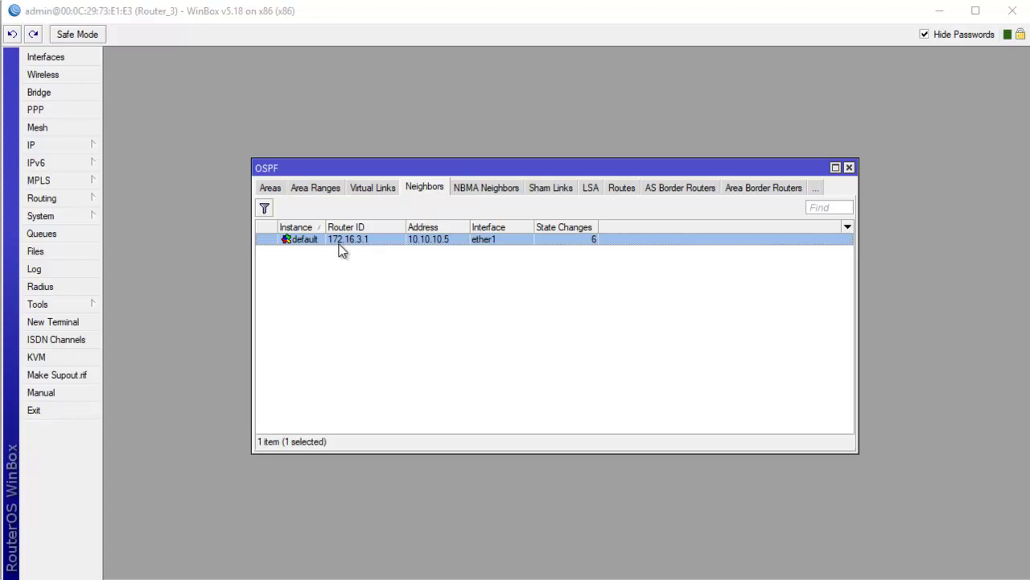
double_click(393, 238)
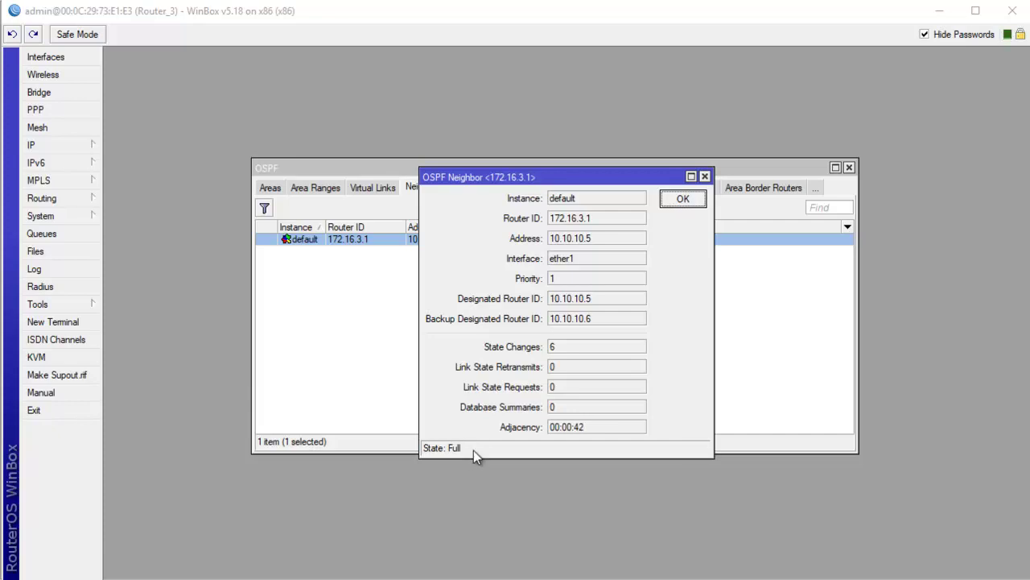
click(686, 198)
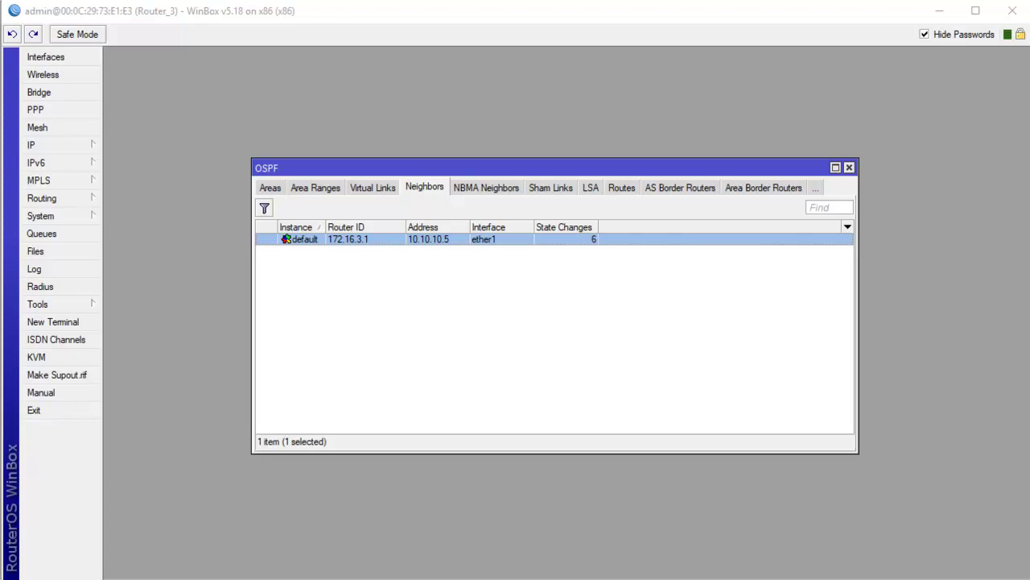
Switch to the Router_1 session, check its OSPF neighbor on ether2, and display the IP route list
click(435, 575)
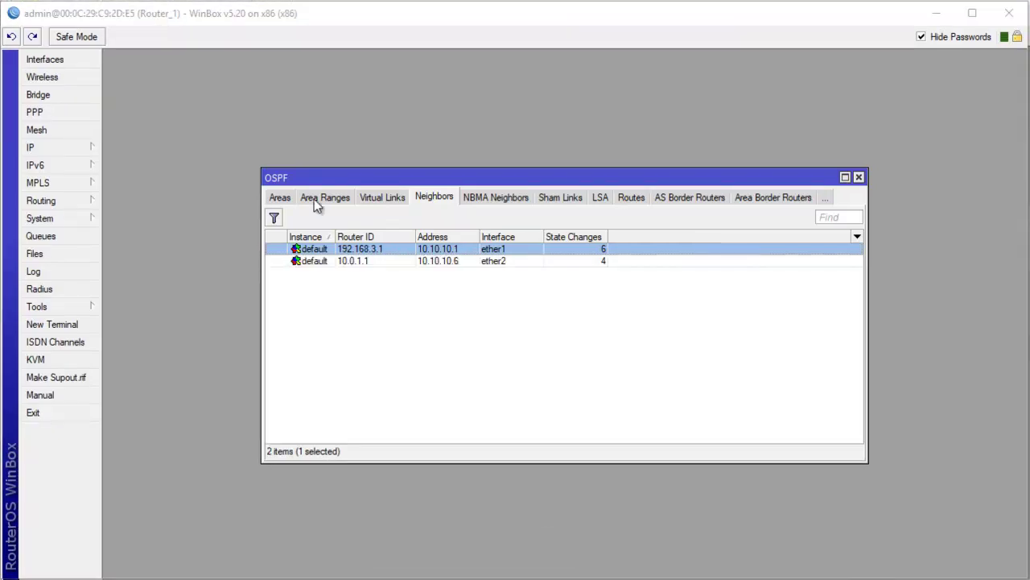
click(441, 262)
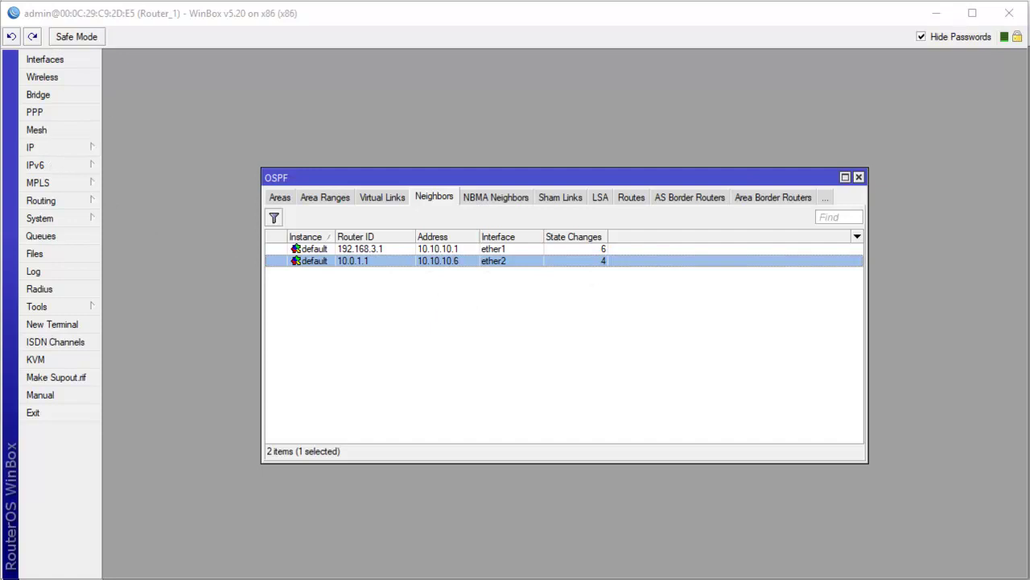
click(80, 148)
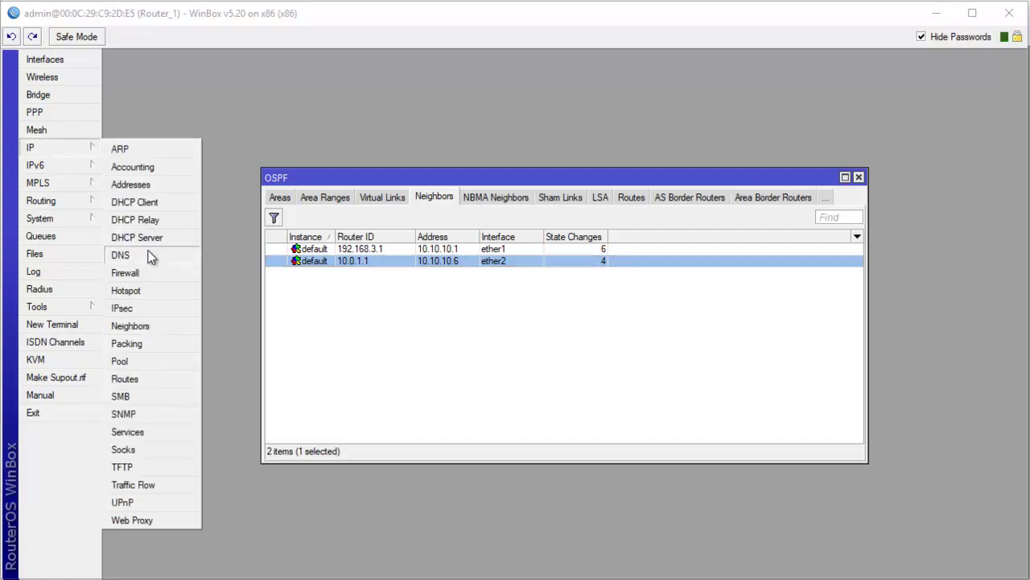
click(156, 382)
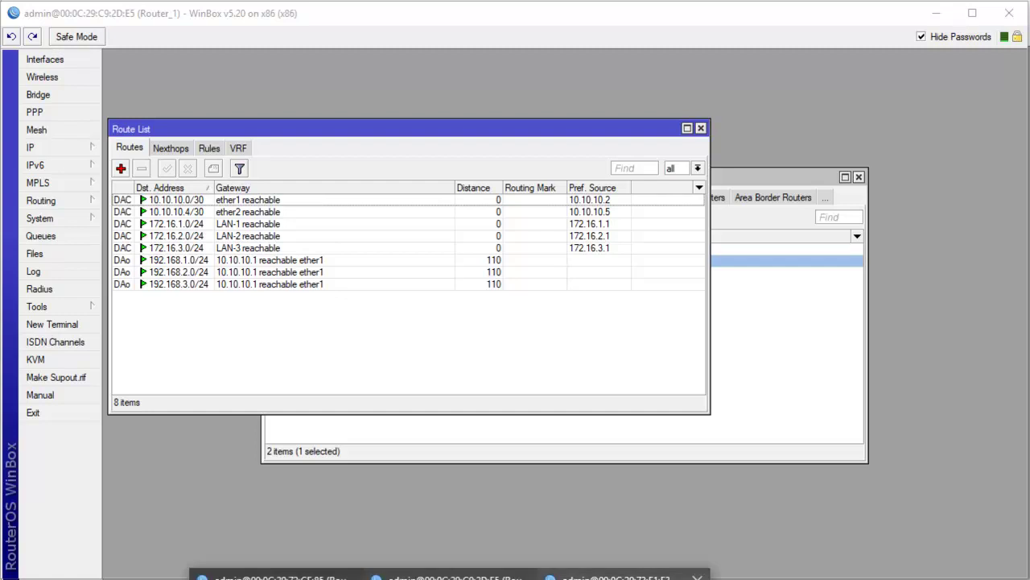
Switch to the Router_3 session and add OSPF network 10.0.1.0/24 in area100
click(619, 572)
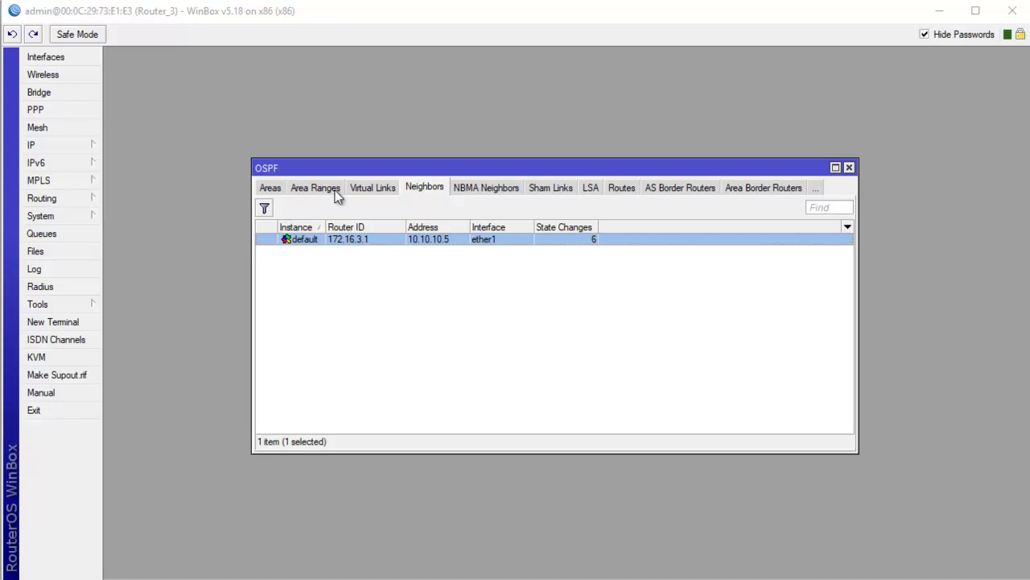
click(272, 187)
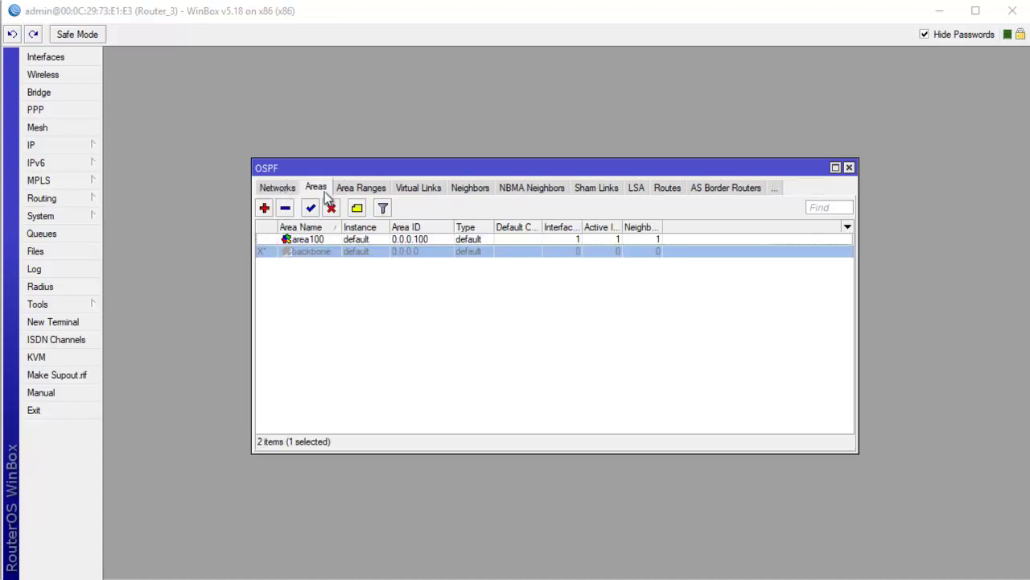
click(279, 190)
click(265, 208)
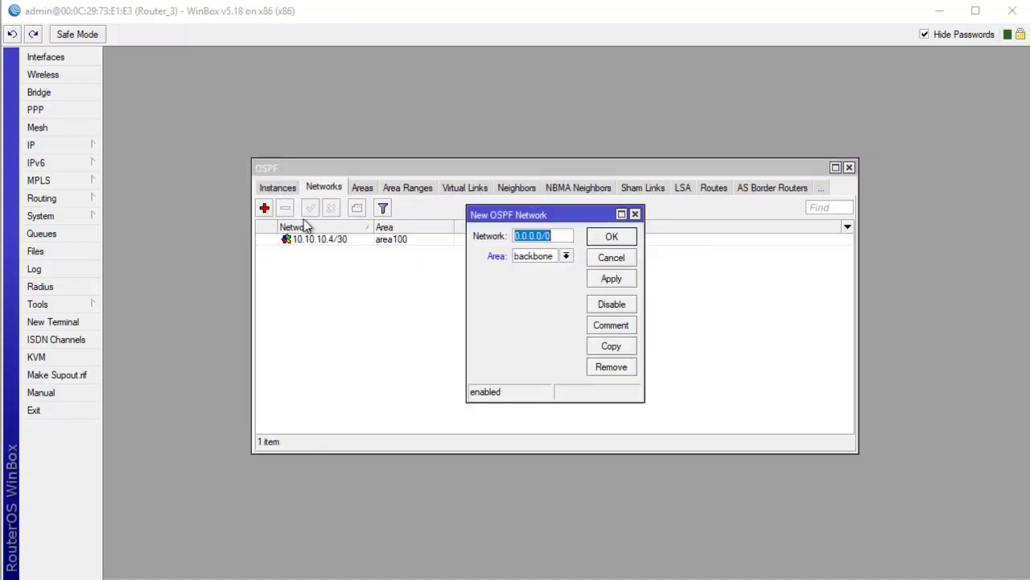
text(10.)
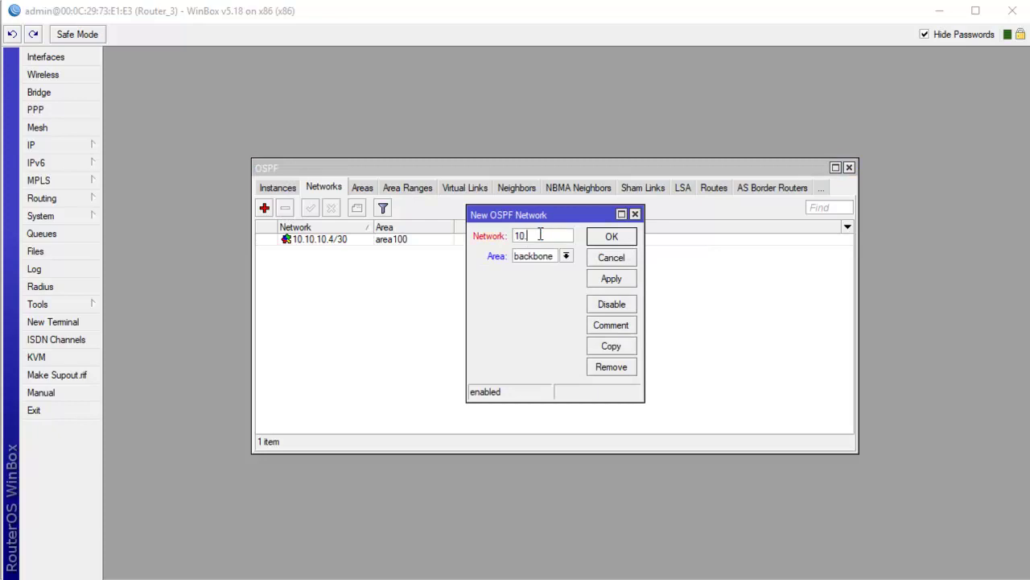
text(0.1.0/24)
click(566, 256)
click(551, 273)
click(608, 279)
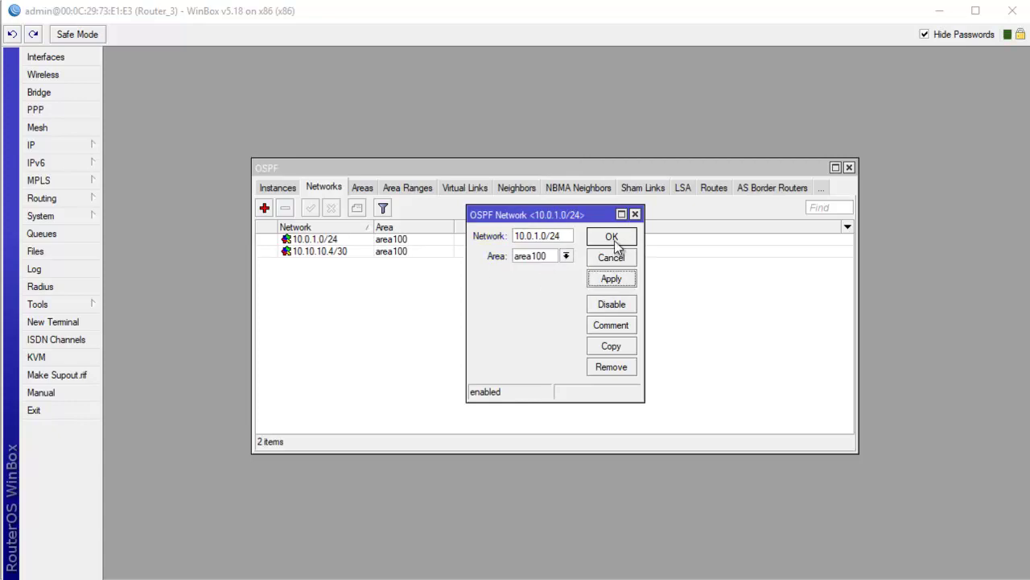
click(611, 236)
Add OSPF network 10.0.2.0/24 in area100 on Router_3
click(265, 207)
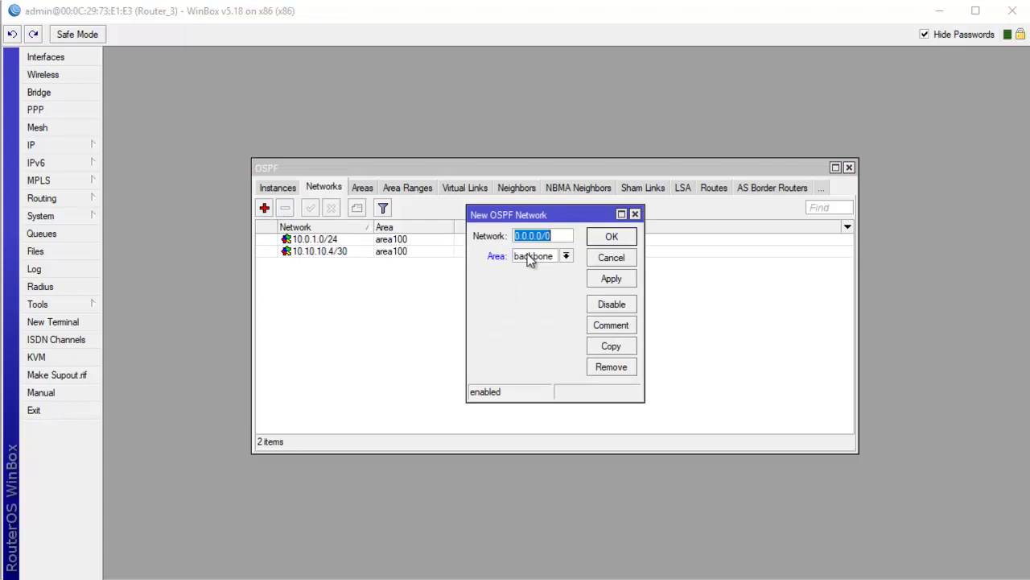
text(10.0.2.0)
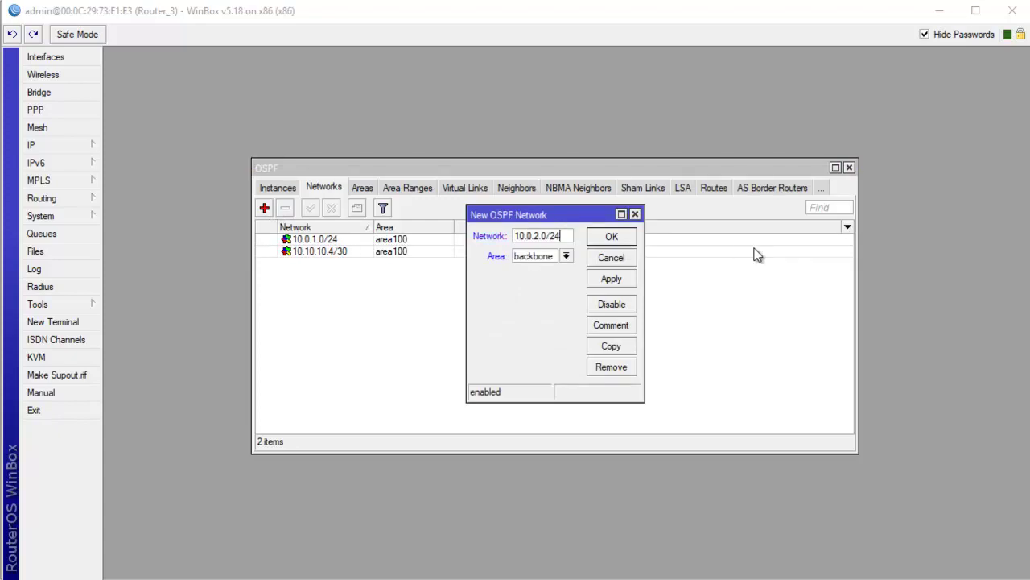
click(565, 257)
click(552, 268)
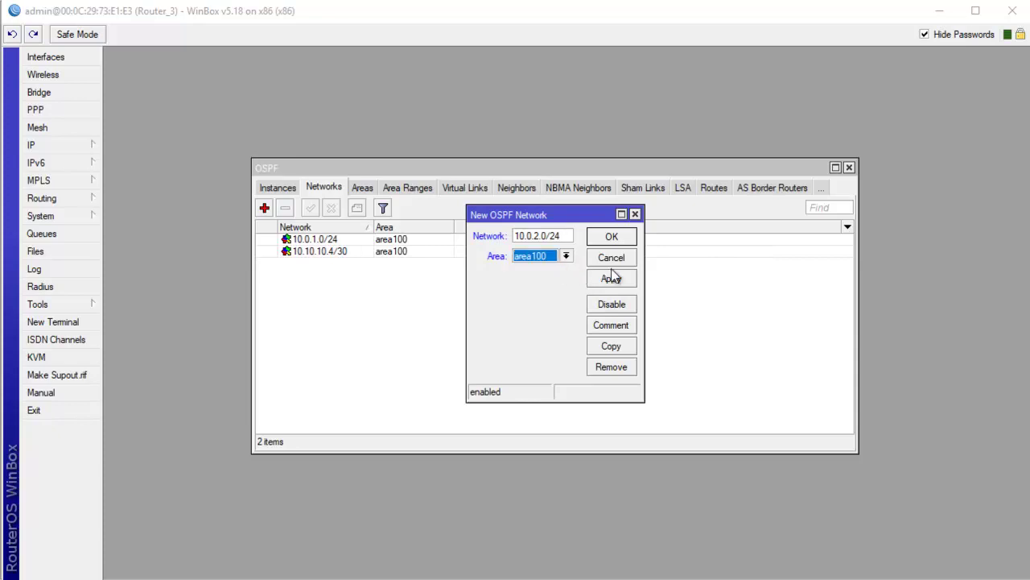
click(612, 278)
click(613, 236)
Add OSPF network 10.0.3.0/24 in area100 on Router_3 and review the three LAN network entries
click(264, 208)
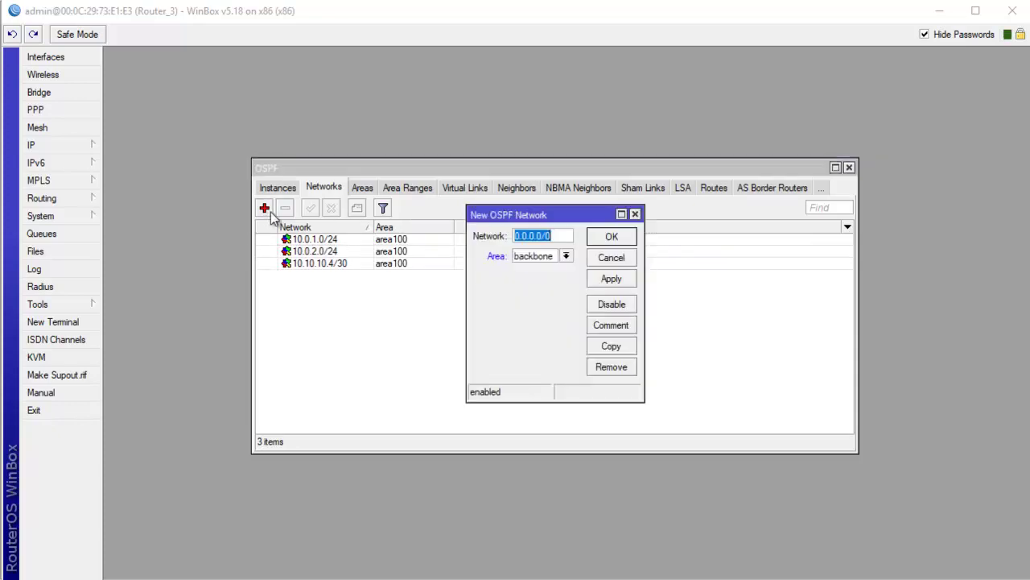
text(10.0.3)
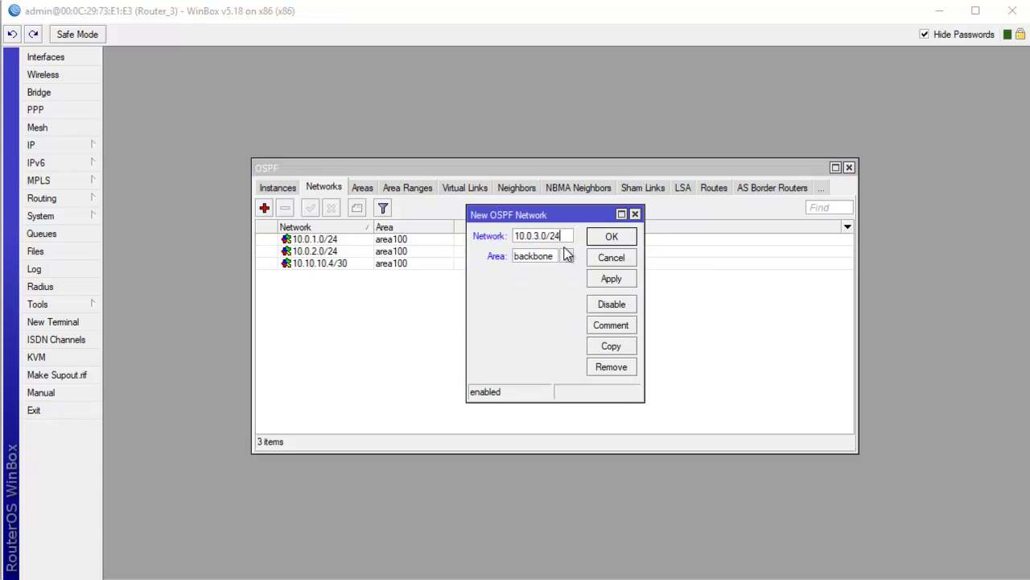
click(565, 256)
click(554, 267)
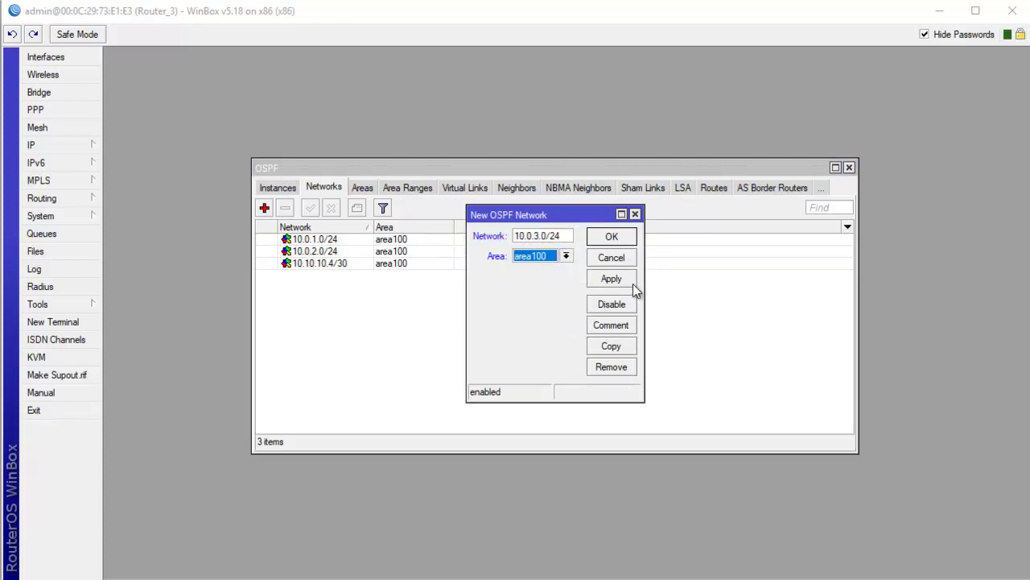
click(612, 237)
click(326, 240)
click(330, 252)
click(332, 264)
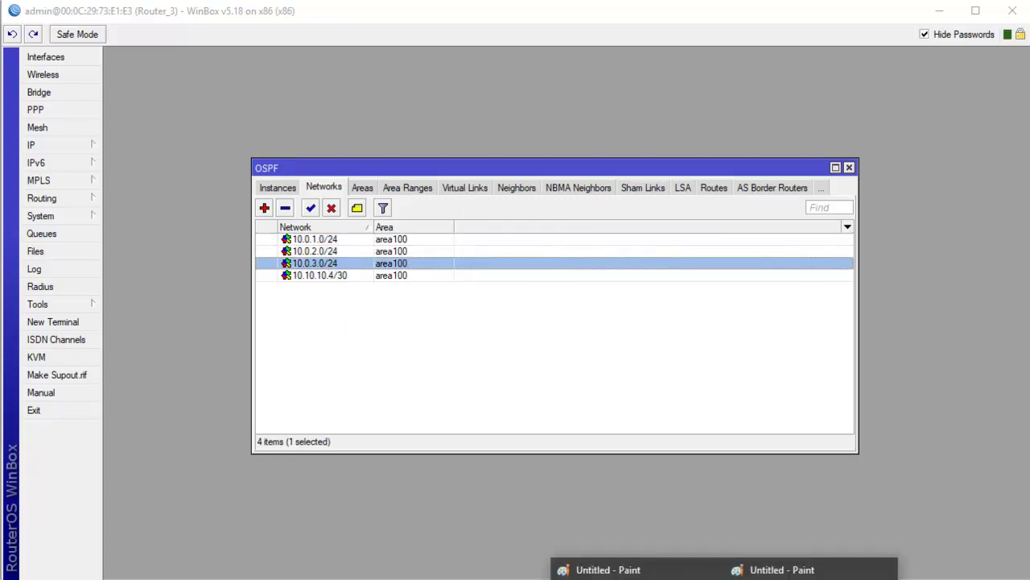
Switch to the Paint diagram, underline R3's three 10.0.x.0/24 networks, and draw an arrow from them down toward the R1 link
click(611, 568)
drag(396, 407, 425, 389)
drag(139, 394, 171, 381)
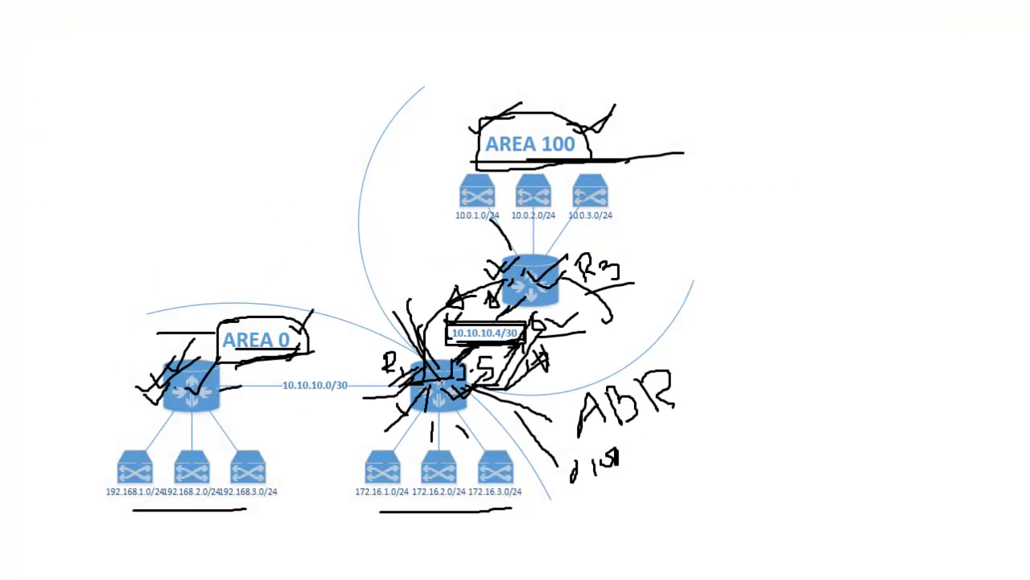
drag(477, 233, 610, 227)
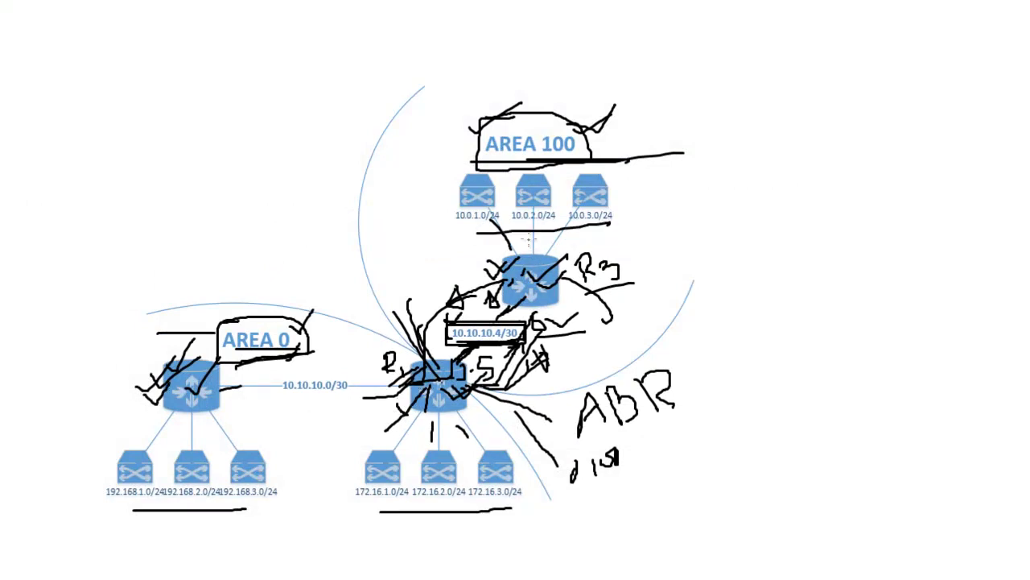
mouse_move(458, 179)
mouse_down()
mouse_move(432, 266)
mouse_move(459, 246)
mouse_move(442, 281)
mouse_up()
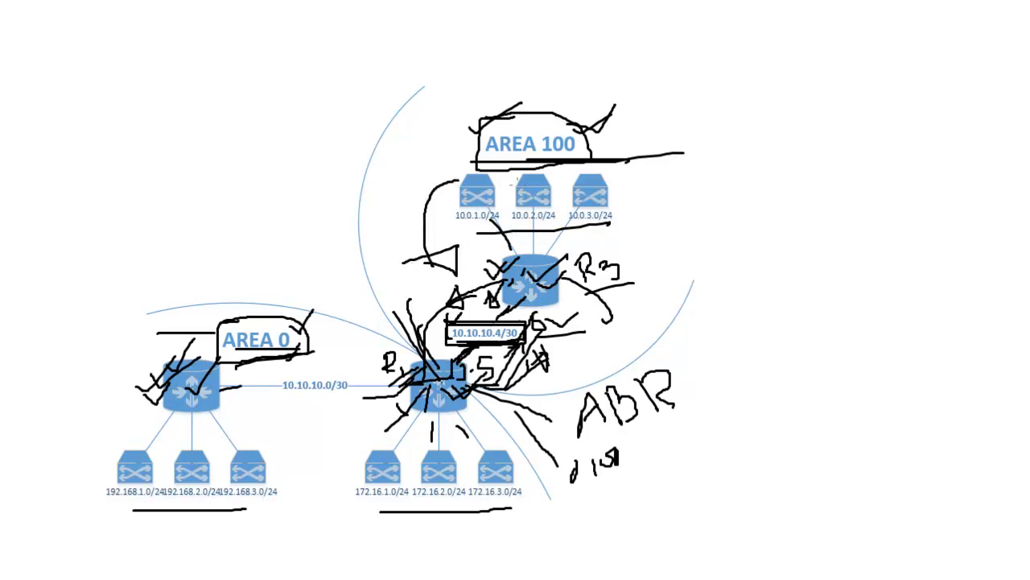
mouse_move(406, 352)
mouse_down()
mouse_move(371, 361)
mouse_move(410, 351)
mouse_up()
drag(454, 230, 603, 234)
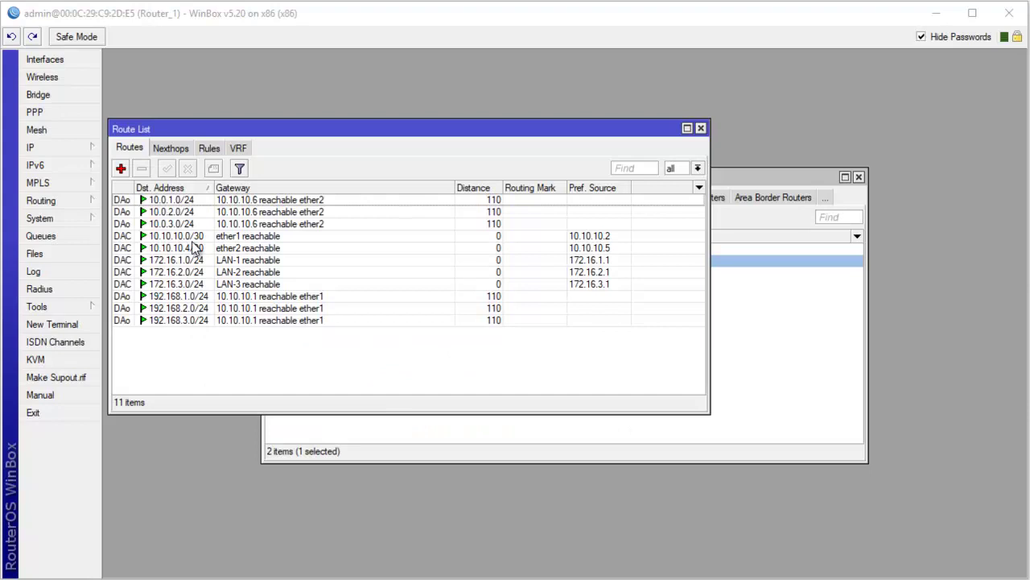
Check Router_1's routes to 10.0.1.0/24, 10.0.2.0/24 and 10.0.3.0/24, and close the route list
click(178, 202)
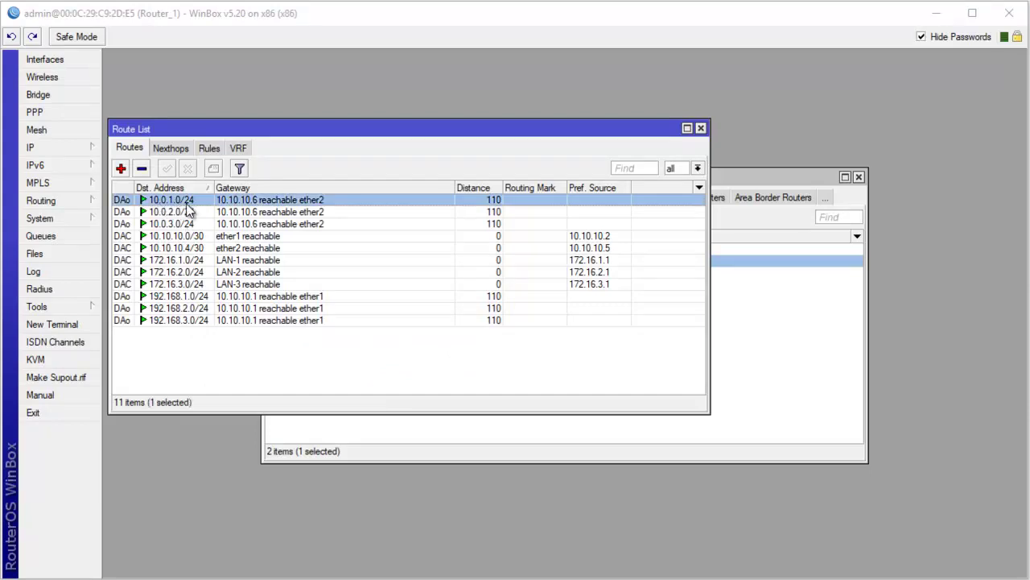
click(167, 214)
click(179, 226)
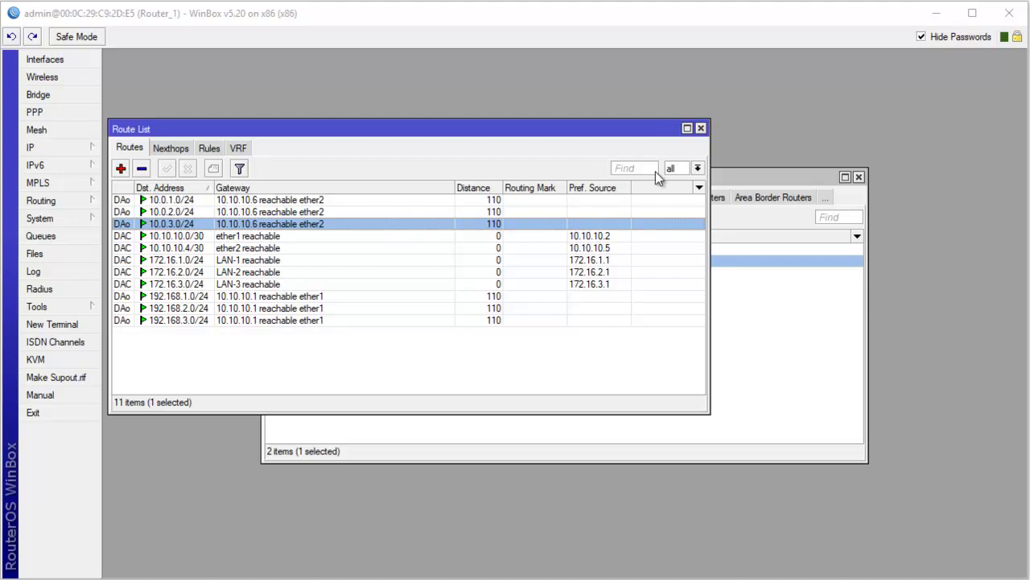
click(700, 128)
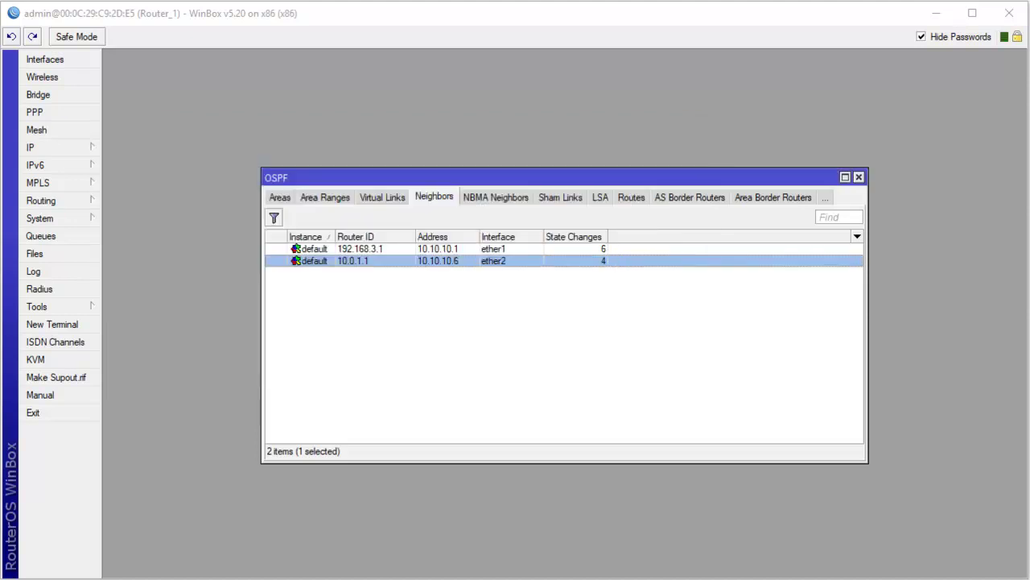
Switch to the Router_2 session, examine its OSPF and connected routes in a widened route list, and minimize the session window
click(274, 572)
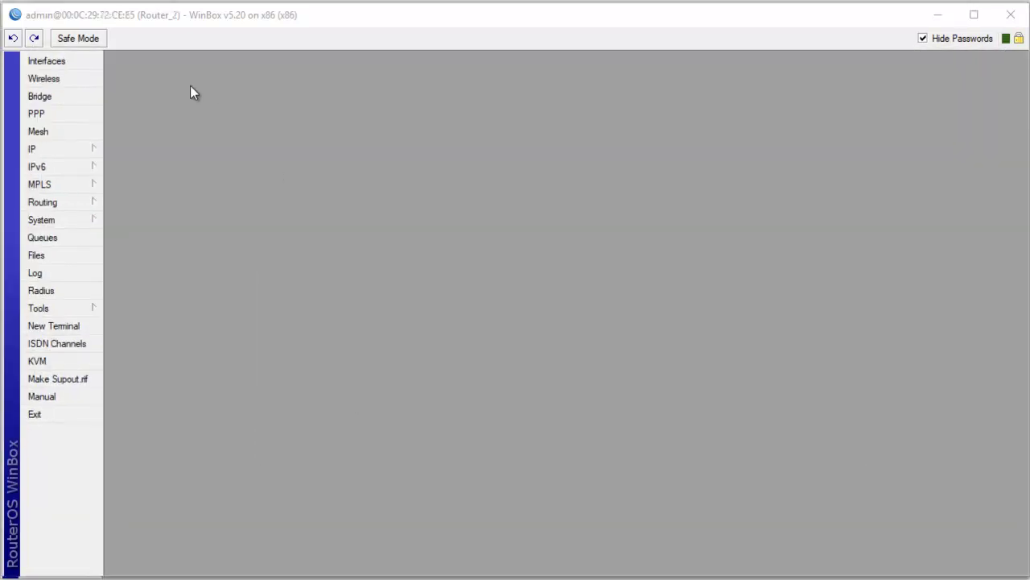
click(56, 149)
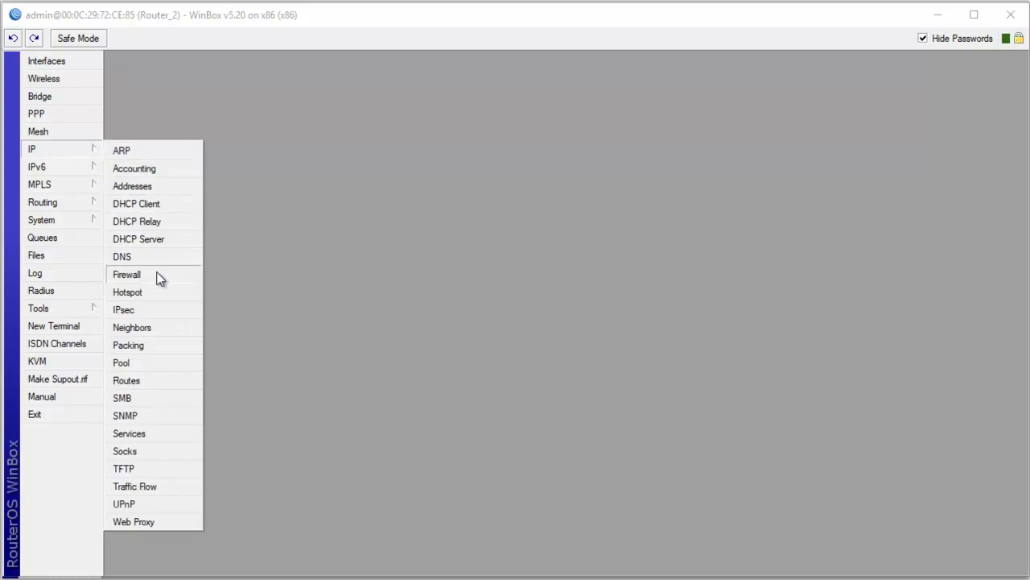
click(126, 380)
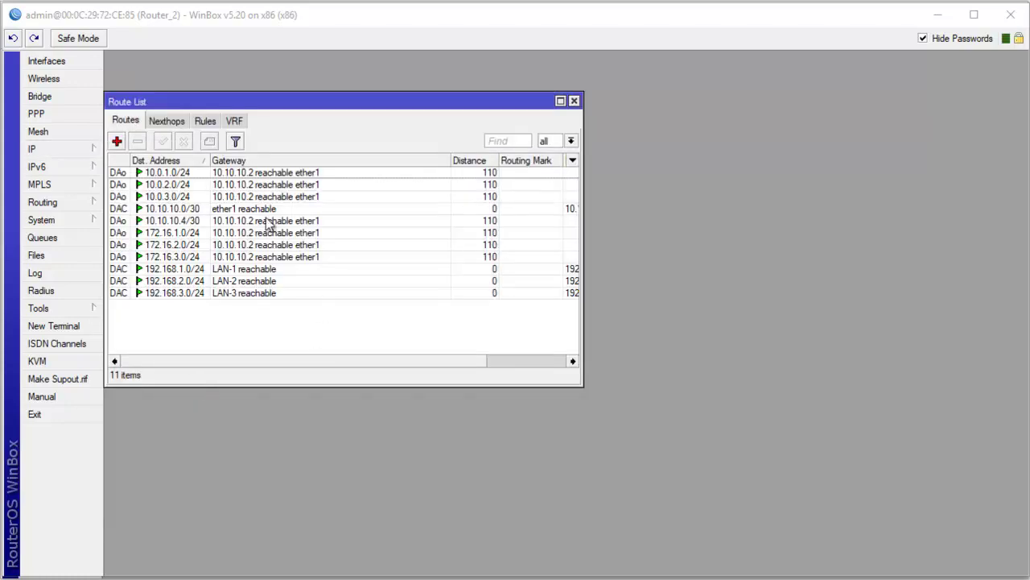
click(179, 175)
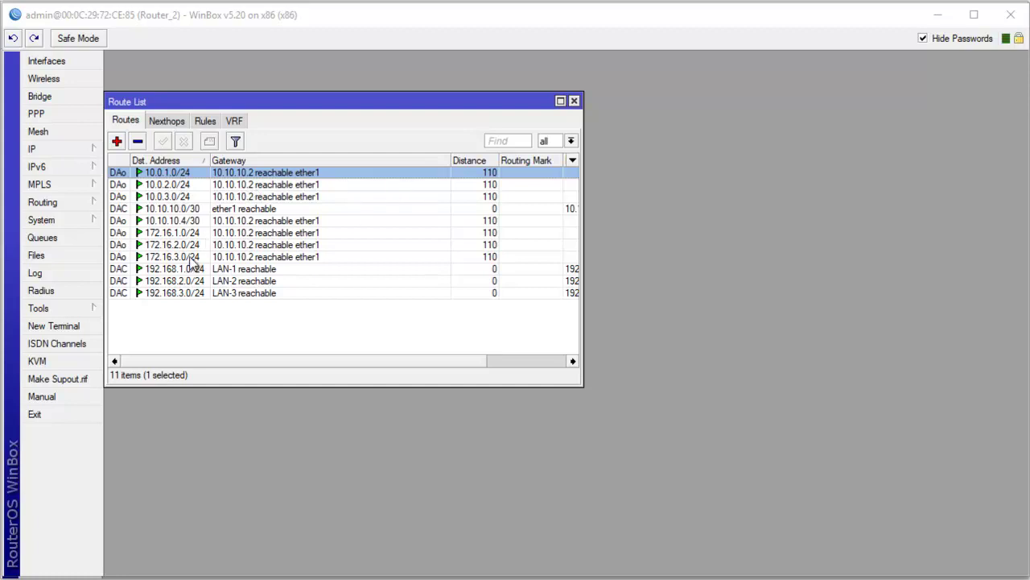
click(243, 235)
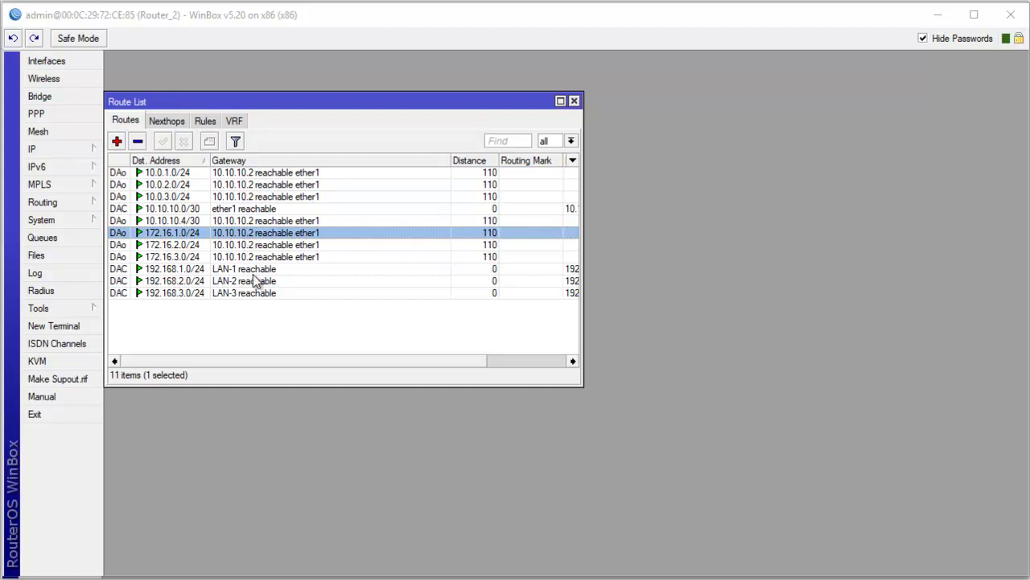
click(176, 269)
click(178, 281)
click(185, 295)
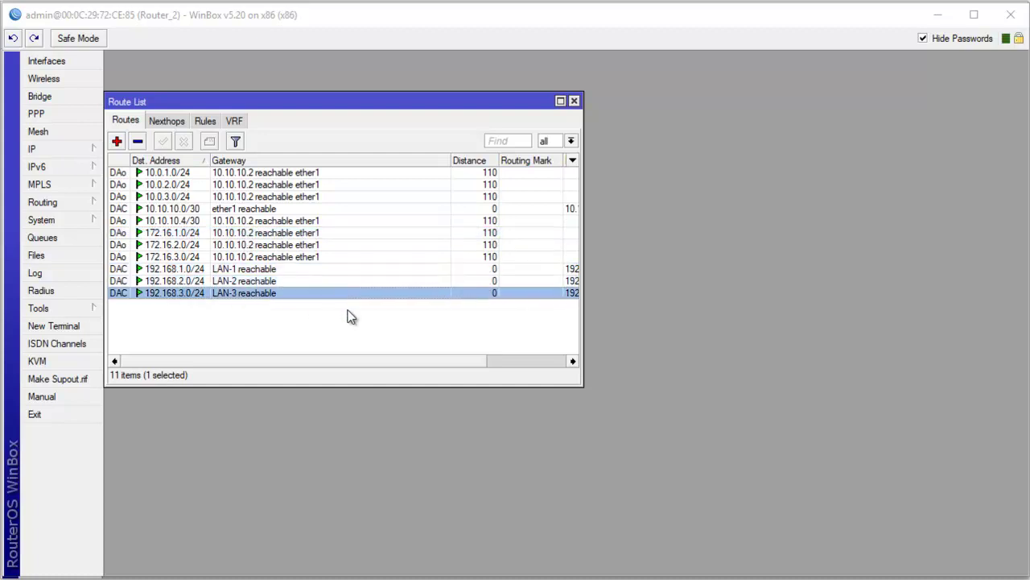
drag(584, 290, 876, 291)
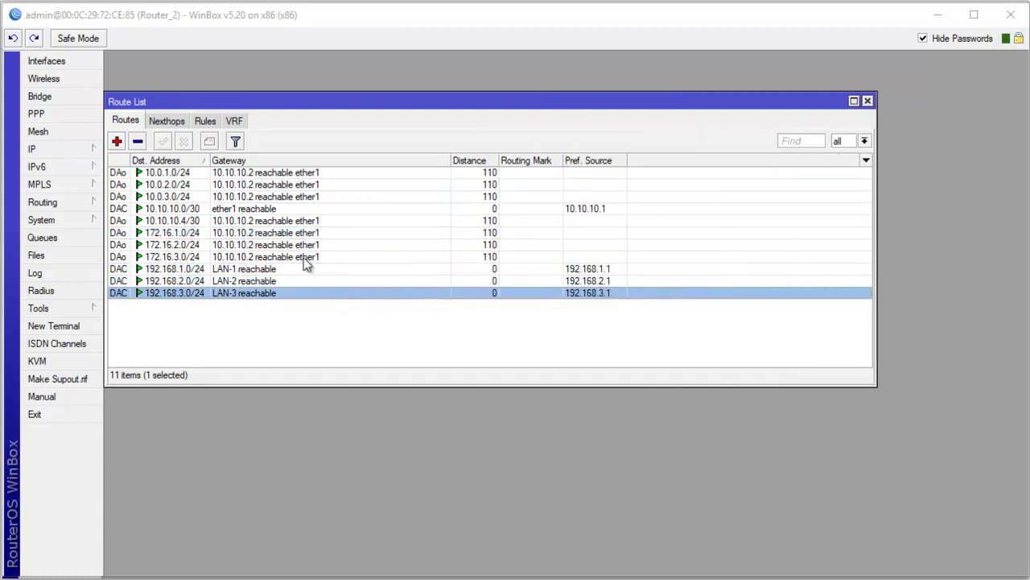
click(938, 14)
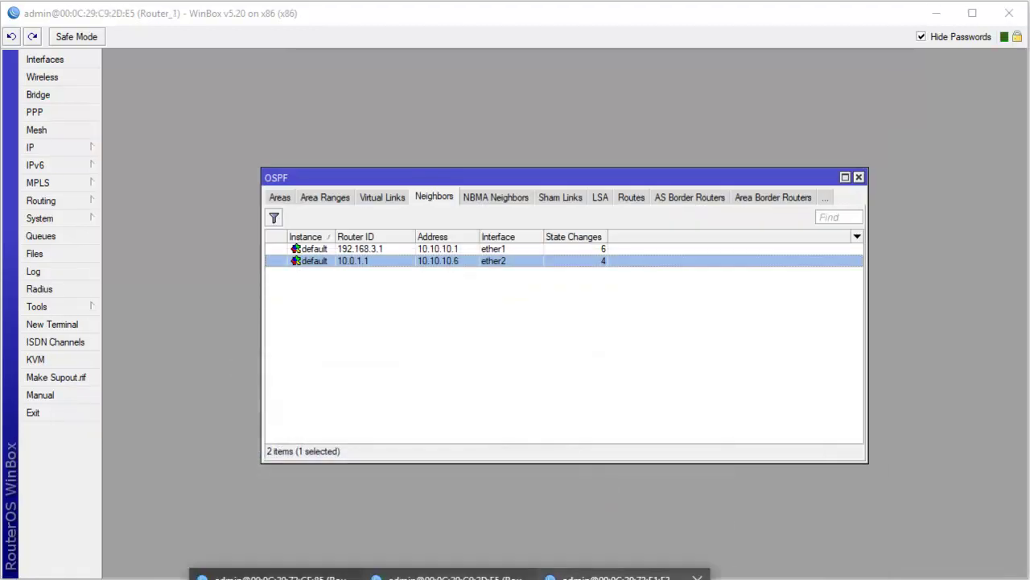
Switch to the Router_3 session, open its IP route list and check the connected routes 10.0.1.0/24, 10.0.2.0/24 and 10.0.3.0/24
click(624, 572)
click(61, 147)
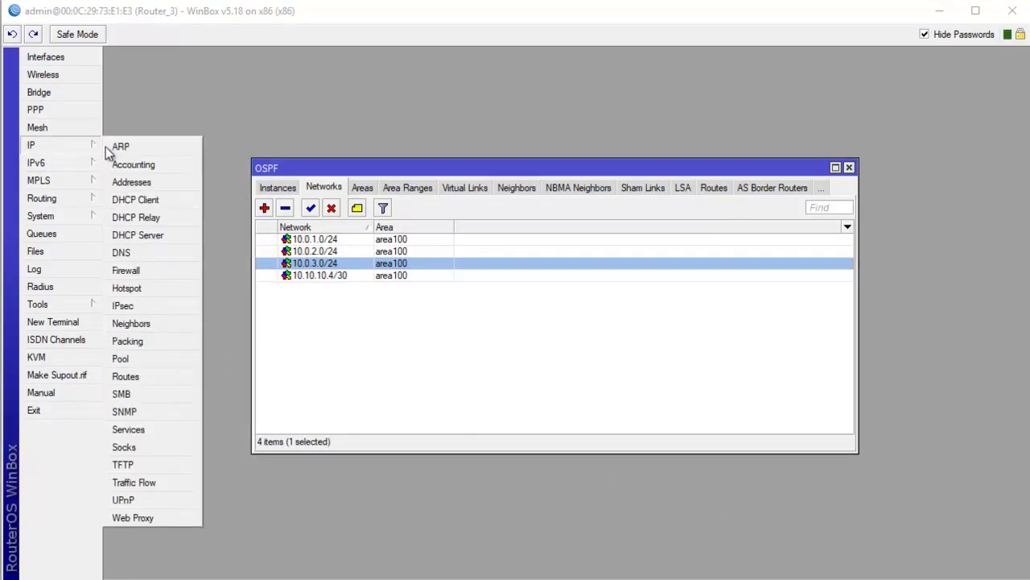
click(150, 377)
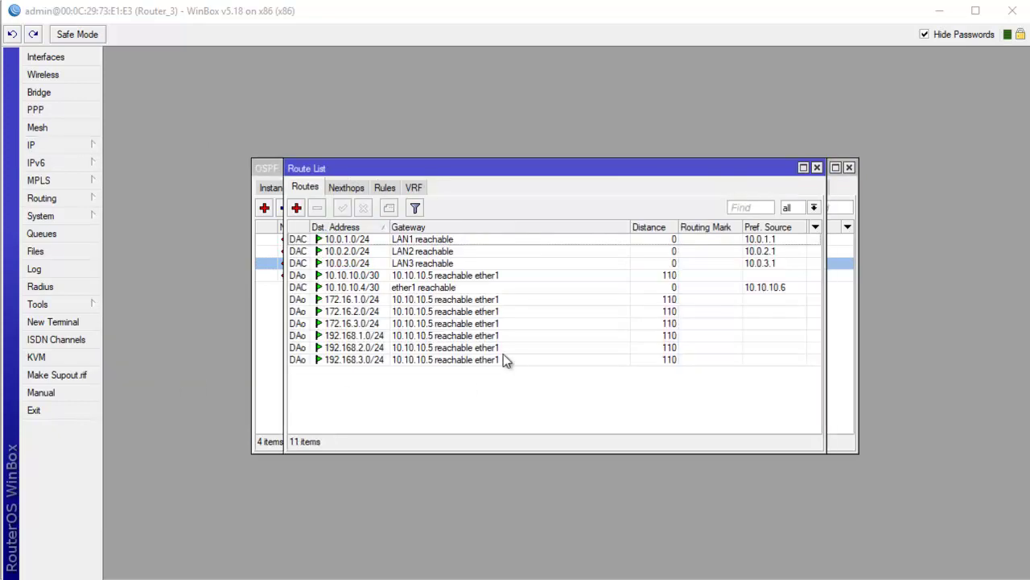
click(355, 241)
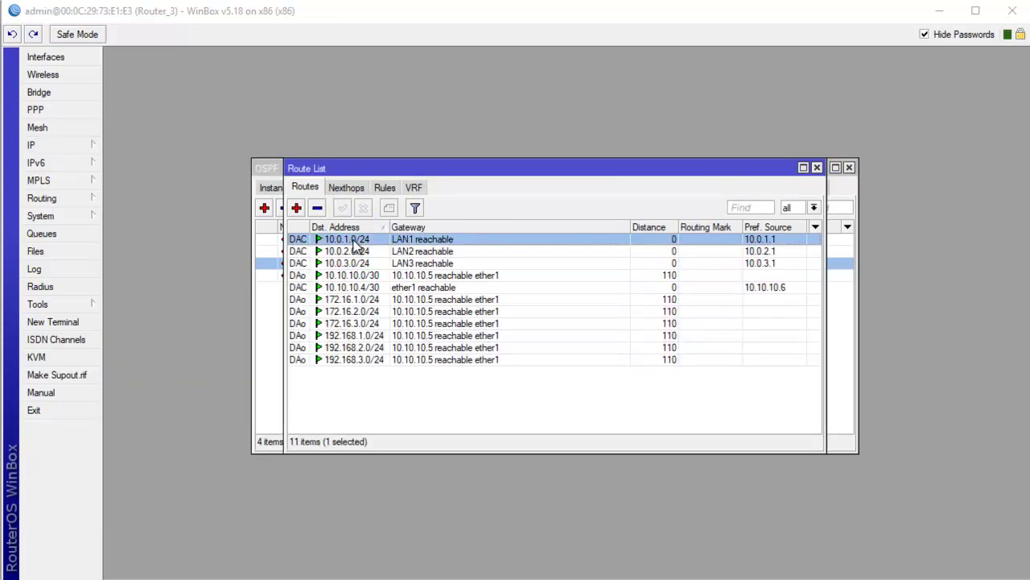
click(422, 252)
click(426, 264)
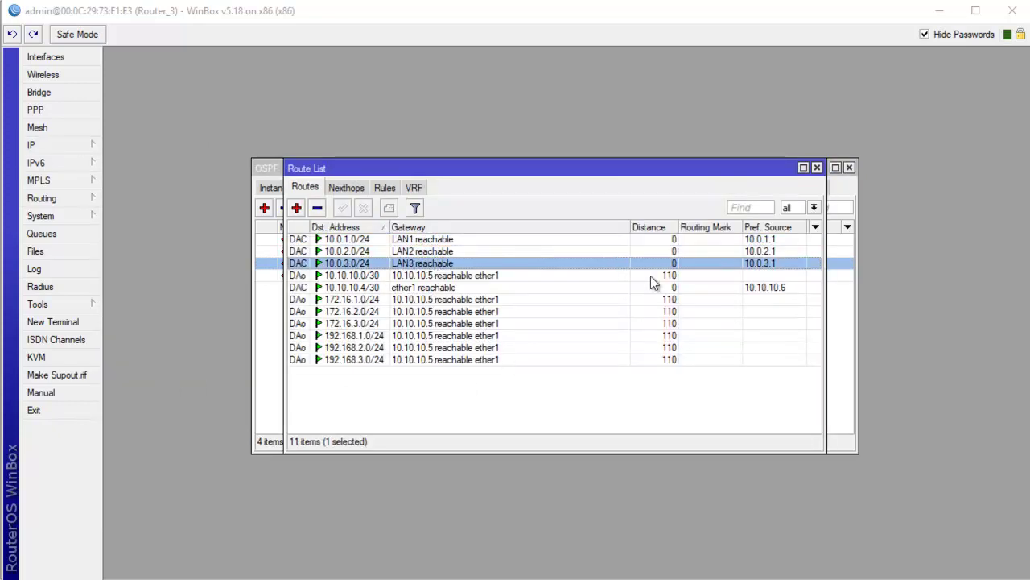
Examine Router_3's OSPF routes to the 172.16.x.0/24 and 192.168.x.0/24 networks, and close the route list and OSPF windows
click(362, 302)
click(362, 312)
click(368, 323)
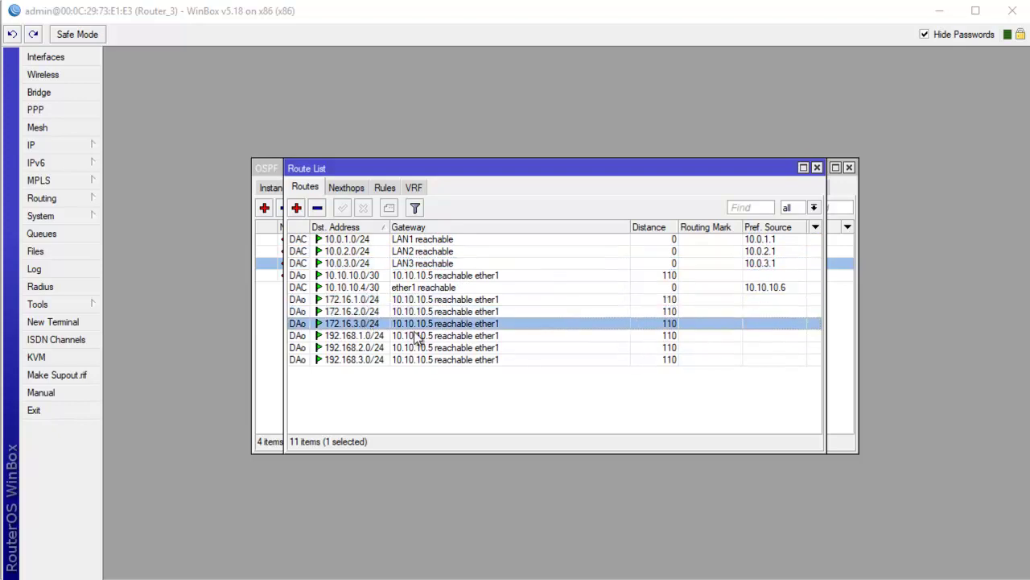
click(355, 336)
click(367, 348)
click(370, 360)
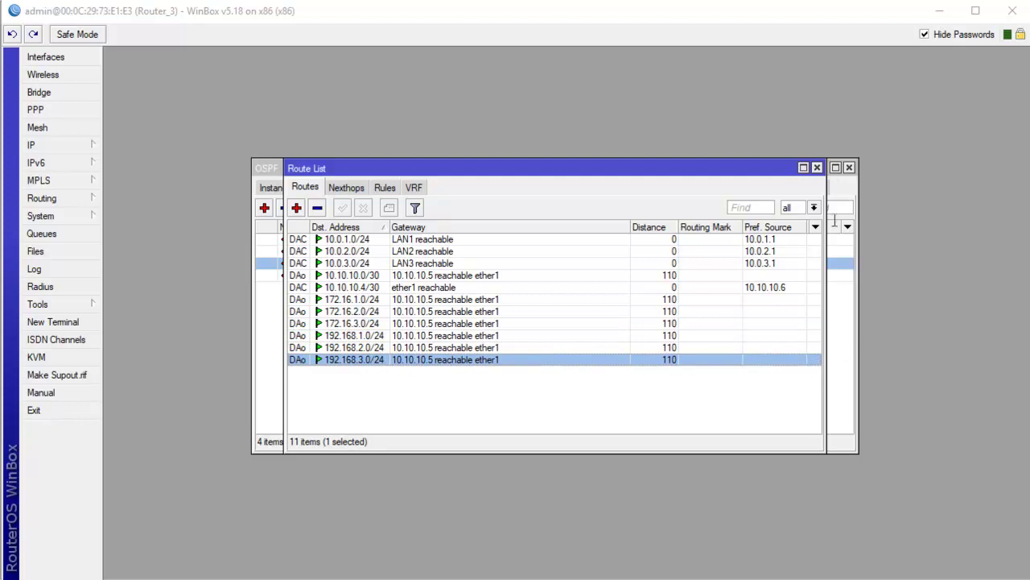
click(819, 167)
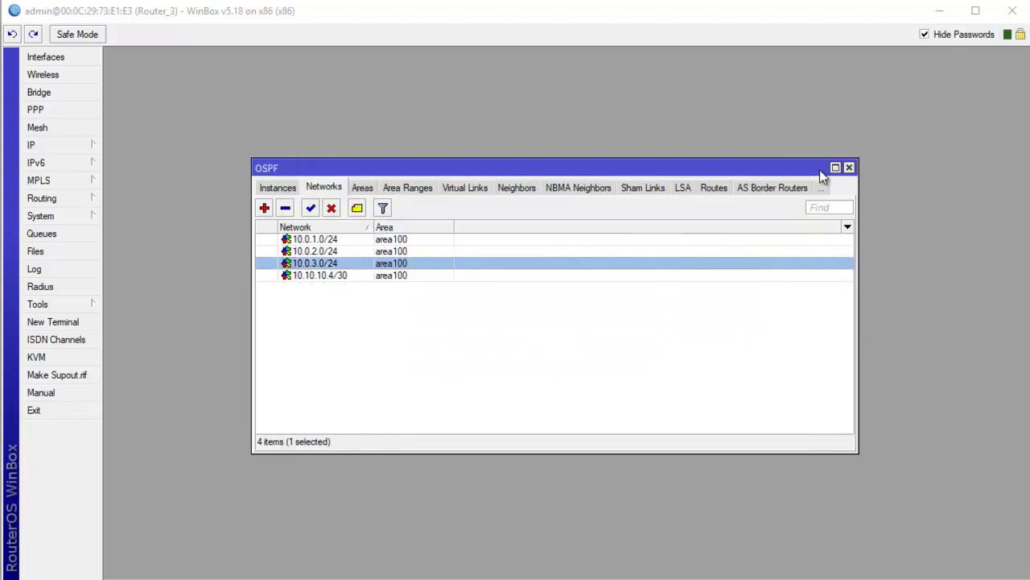
click(849, 168)
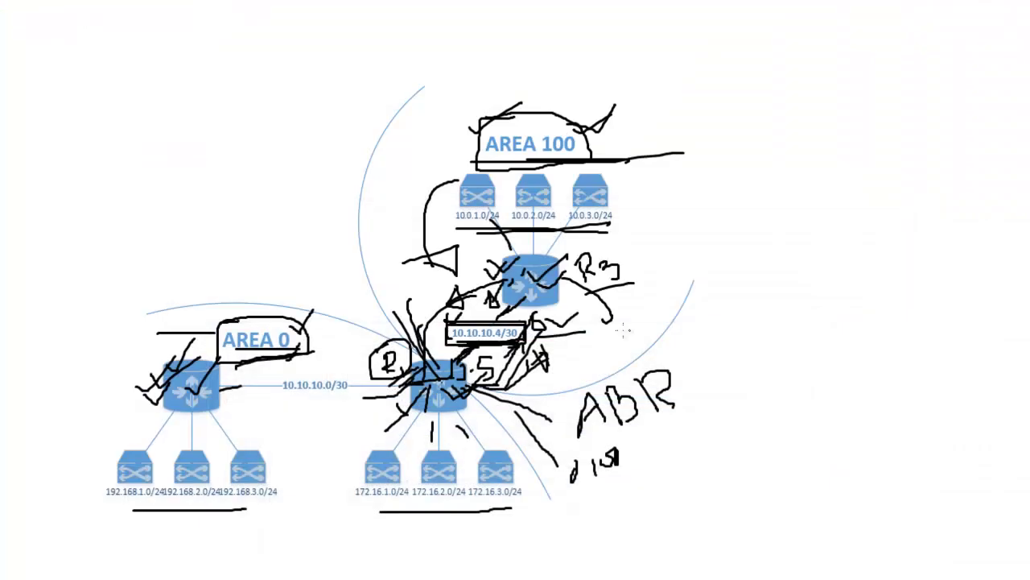
In the Paint network diagram, encircle the LAN groups of all three routers and draw curves linking the groups to one another
mouse_move(509, 251)
mouse_down()
mouse_move(654, 205)
mouse_move(455, 139)
mouse_move(434, 216)
mouse_move(377, 291)
mouse_move(391, 350)
mouse_up()
mouse_move(468, 235)
mouse_down()
mouse_move(328, 214)
mouse_move(223, 315)
mouse_up()
mouse_move(180, 436)
mouse_down()
mouse_move(278, 439)
mouse_move(101, 512)
mouse_move(217, 440)
mouse_move(388, 394)
mouse_up()
drag(272, 419, 499, 193)
mouse_move(363, 457)
mouse_down()
mouse_move(427, 439)
mouse_move(555, 507)
mouse_move(362, 483)
mouse_move(359, 435)
mouse_move(288, 483)
mouse_move(209, 400)
mouse_up()
mouse_move(567, 493)
mouse_down()
mouse_move(653, 234)
mouse_move(641, 220)
mouse_up()
mouse_move(201, 505)
mouse_down()
mouse_move(521, 534)
mouse_move(657, 246)
mouse_move(622, 203)
mouse_up()
Draw a small box beside the 10.0.x.0/24 group and another beside the 192.168.x.0/24 group, each joined to its group by a line
drag(459, 201, 320, 161)
mouse_move(257, 147)
mouse_down()
mouse_move(260, 206)
mouse_move(338, 193)
mouse_move(254, 205)
mouse_up()
click(272, 265)
drag(144, 515, 82, 516)
mouse_move(55, 499)
mouse_down()
mouse_move(56, 520)
mouse_move(97, 500)
mouse_move(70, 537)
mouse_move(60, 511)
mouse_up()
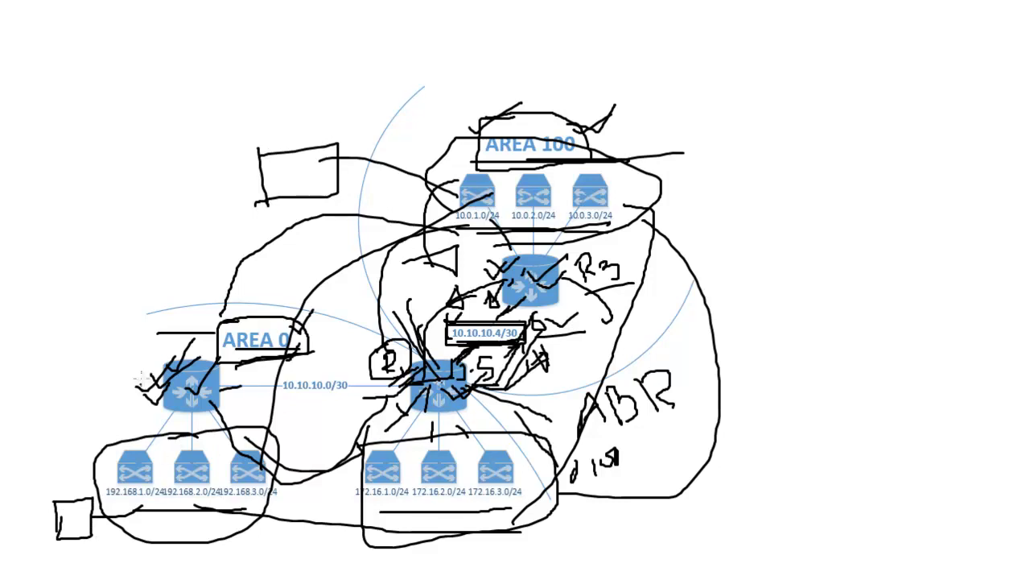
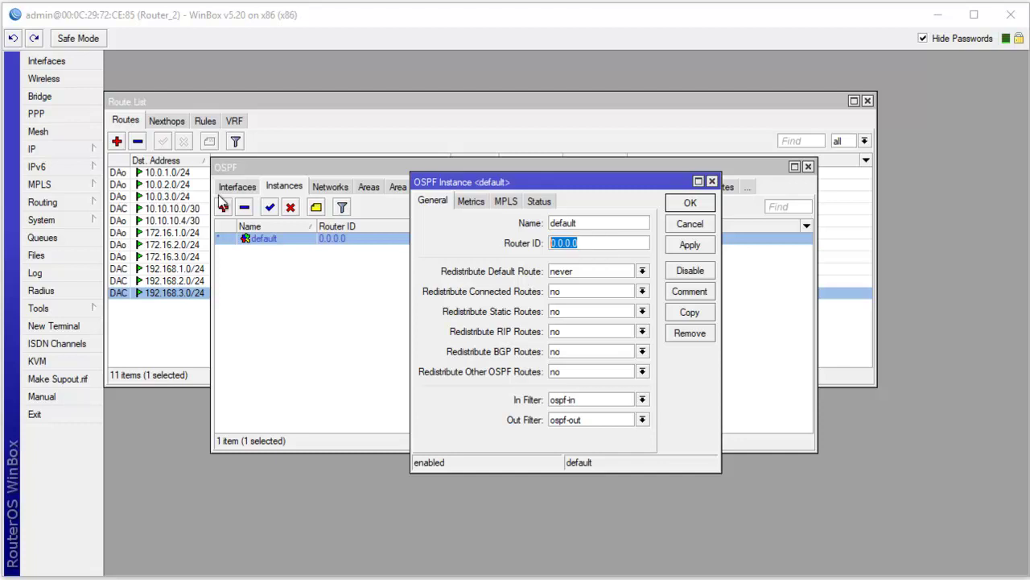
Open Router_2's IP address list and place it beside the default OSPF instance's settings
click(48, 150)
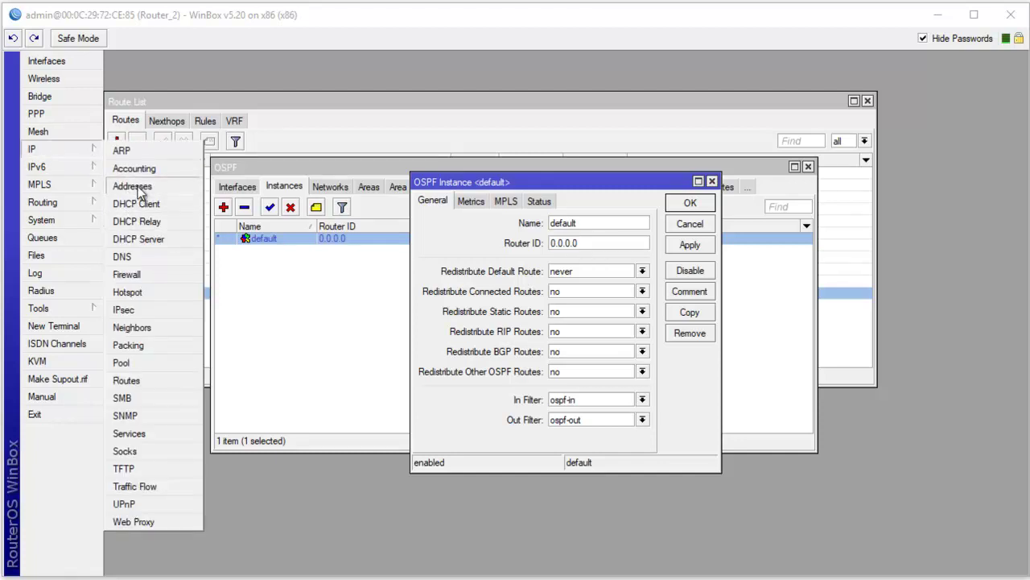
click(132, 186)
drag(596, 139, 214, 173)
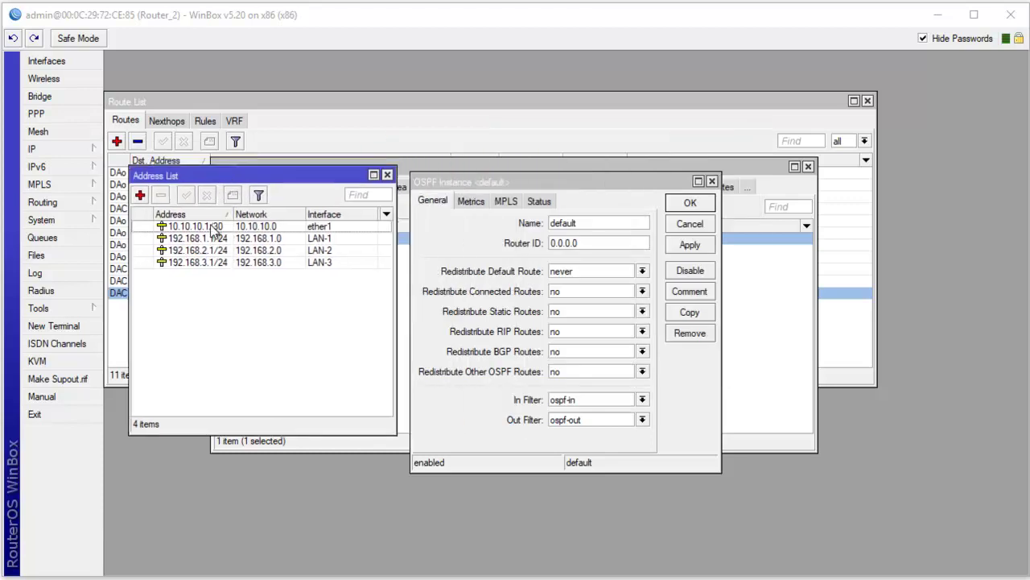
Set the router ID of Router_2's default OSPF instance to 10.10.10.1 and apply it
click(561, 242)
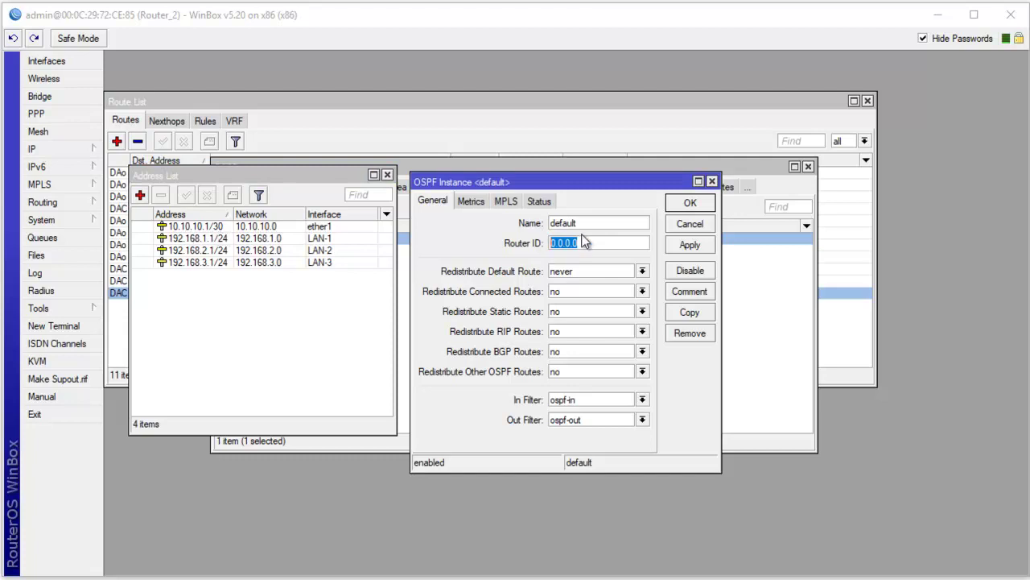
text(10.10.10.1)
click(690, 245)
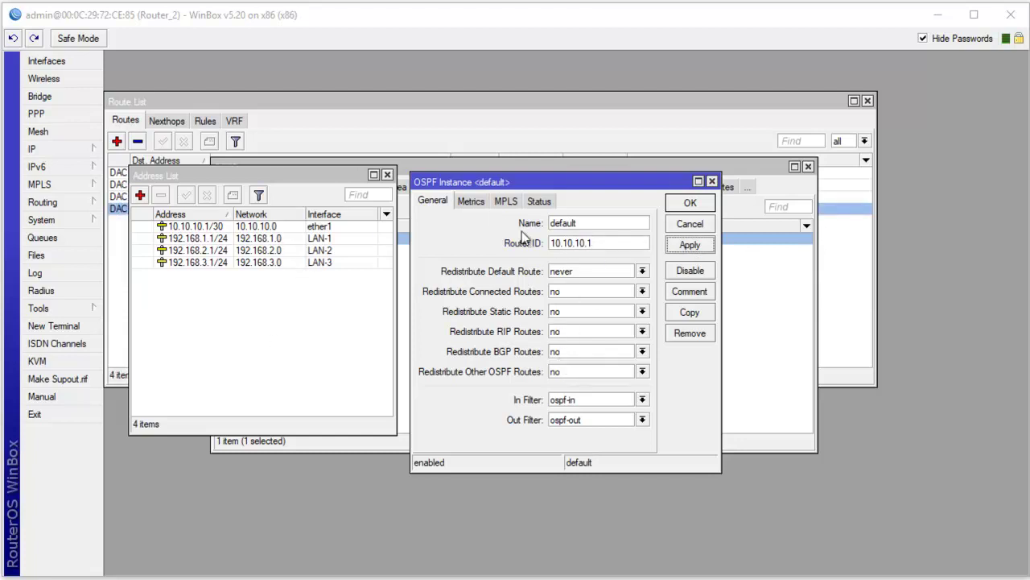
Set the default OSPF instance's router ID back to 0.0.0.0 and save the instance
double_click(600, 243)
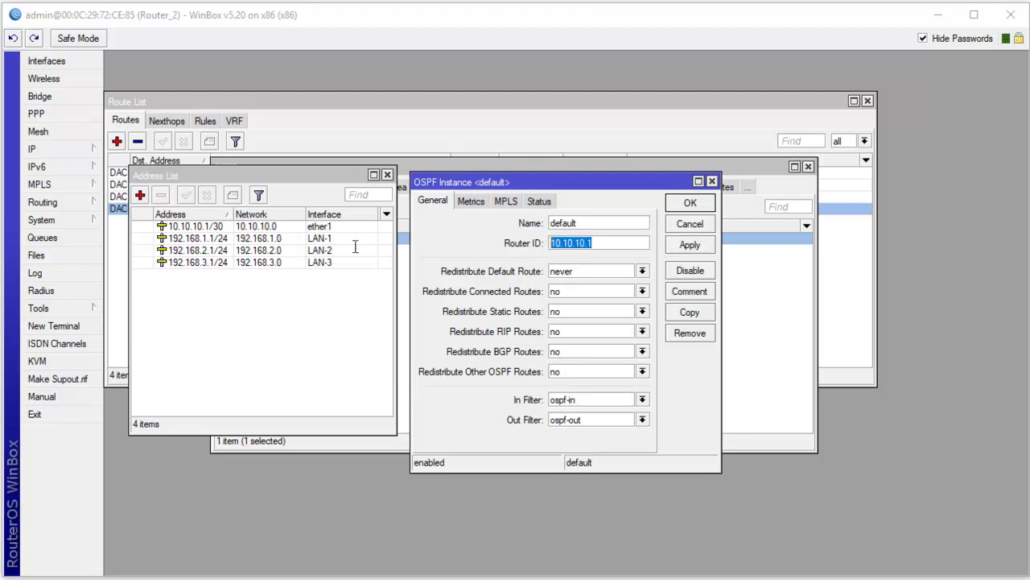
text(0.0.0.0)
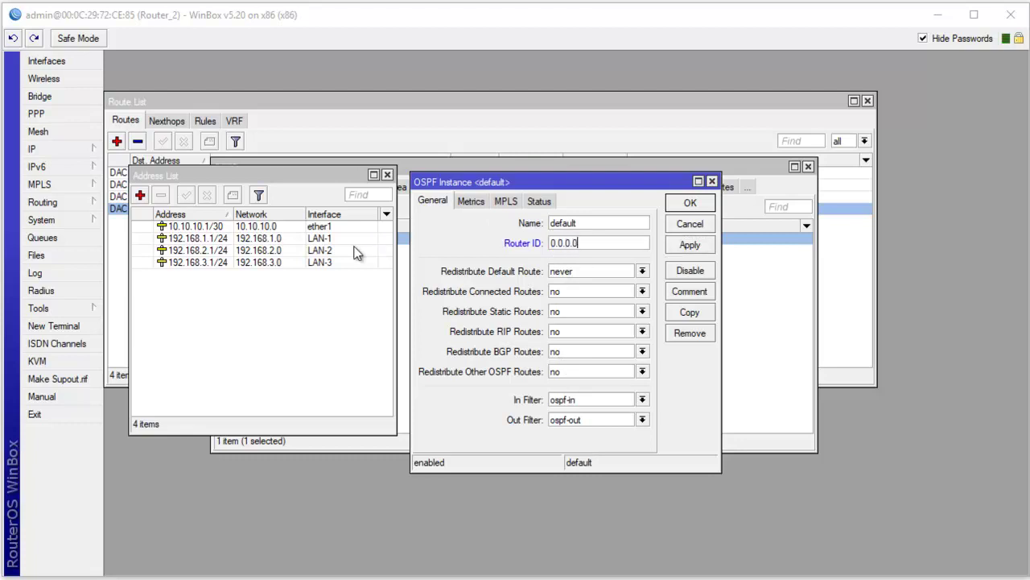
click(691, 203)
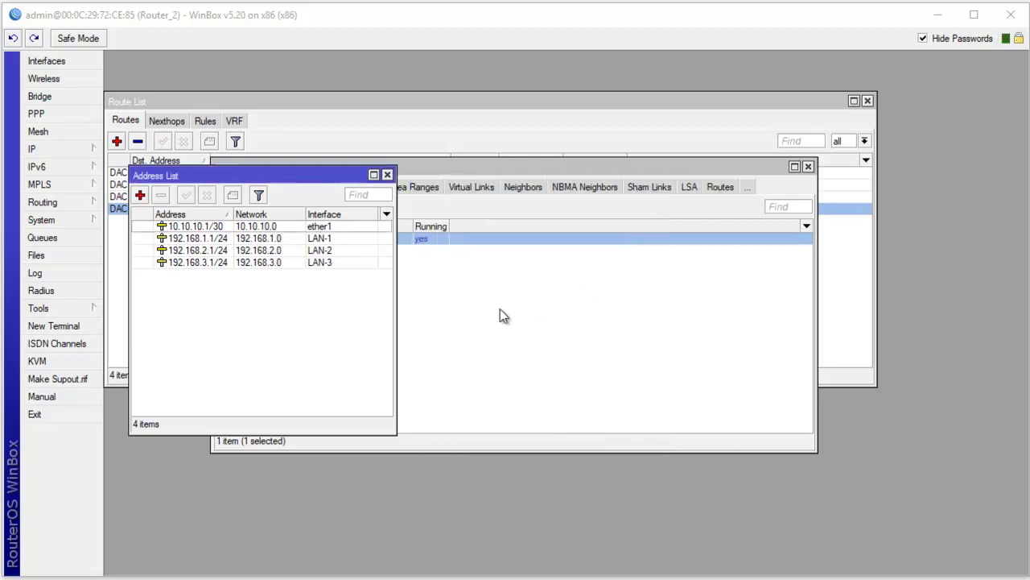